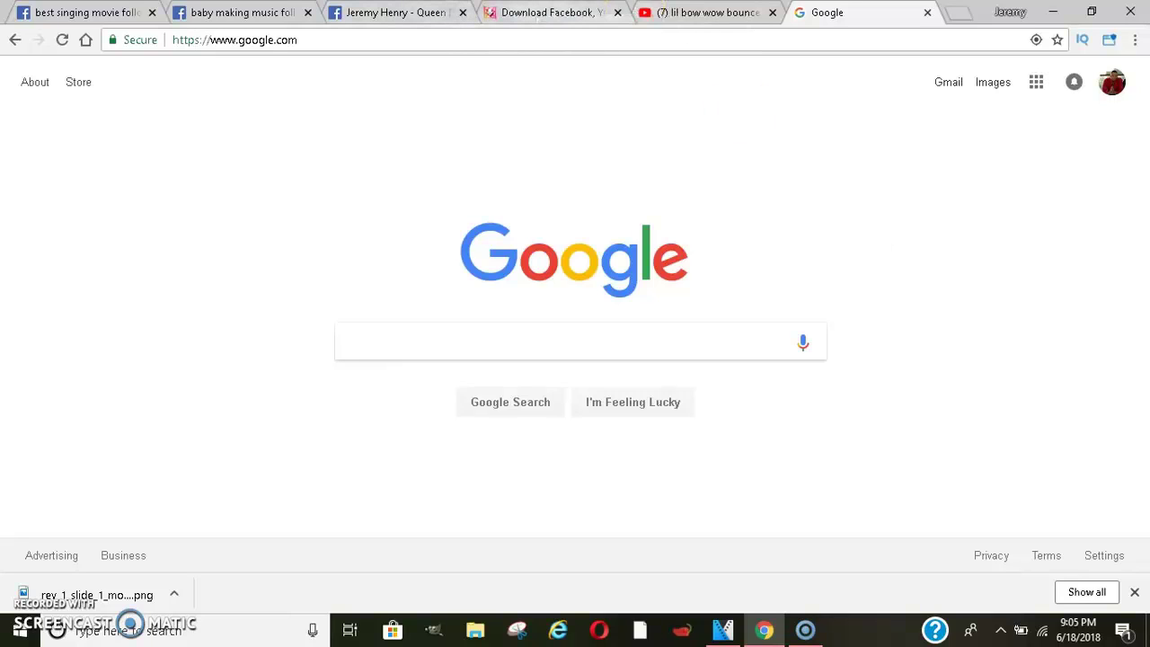
Open the best singing movie post on Facebook, pause its video, and examine its view, share and comment counts
left_click(557, 265)
left_click(405, 12)
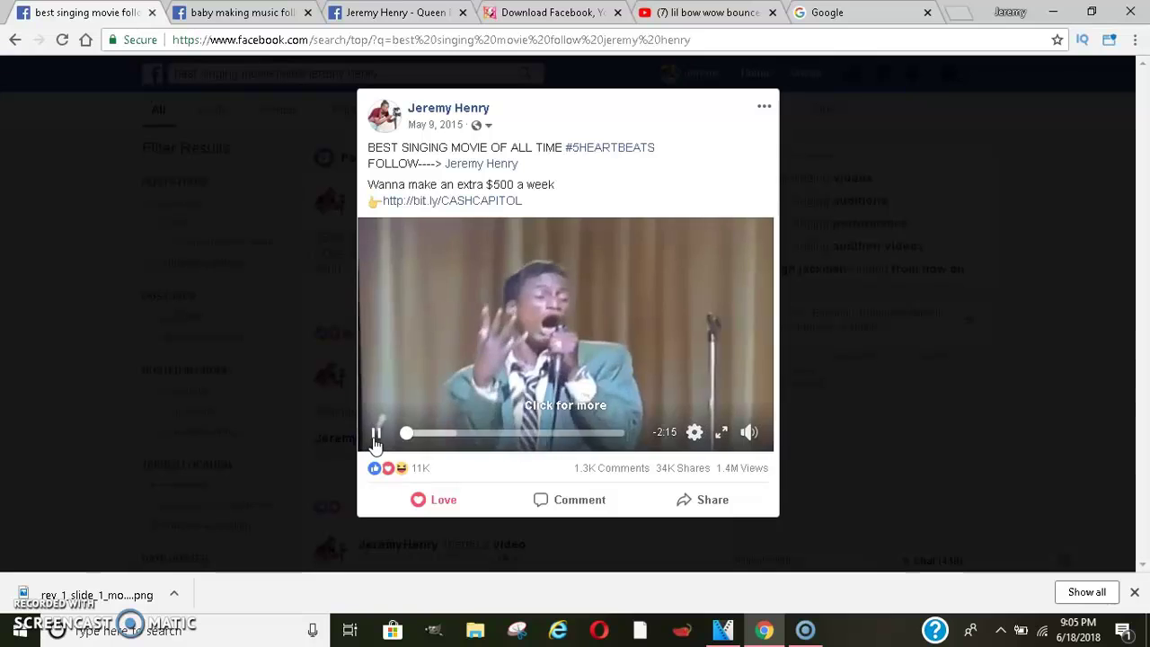
left_click(375, 436)
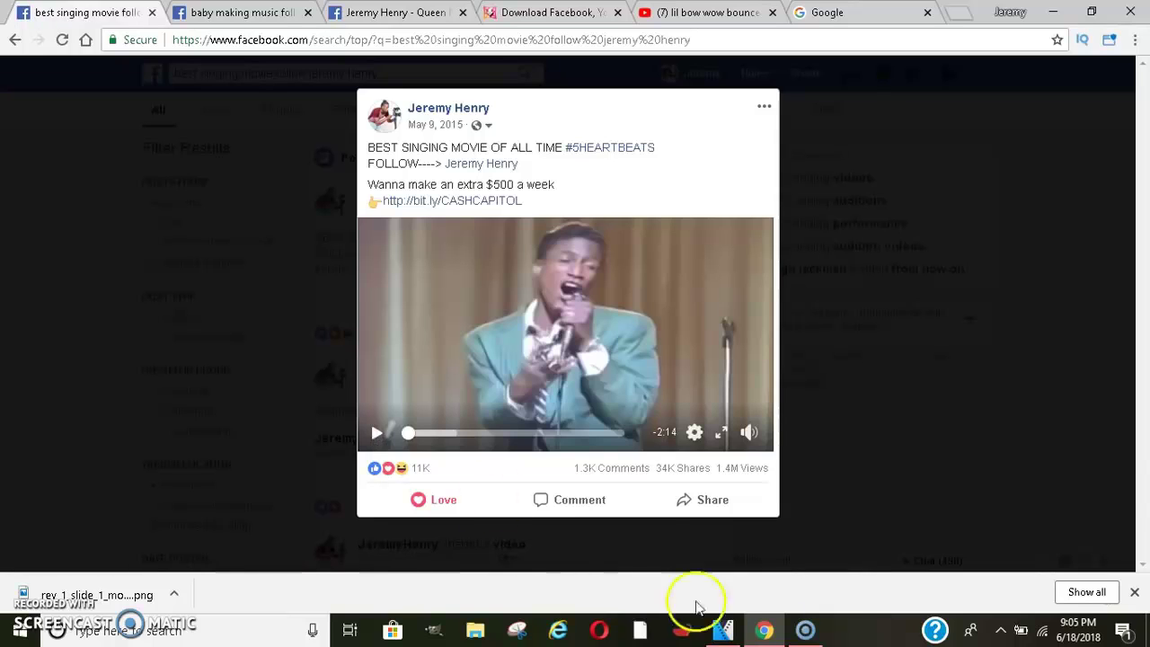
left_click_drag(719, 467, 769, 466)
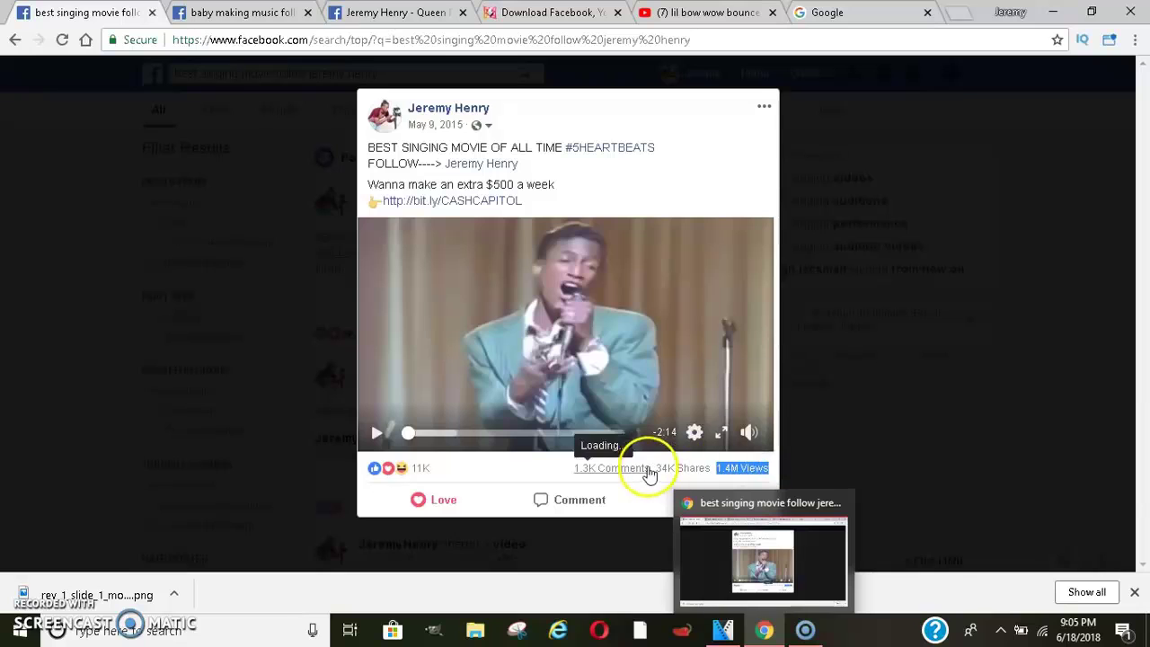
mouse_move(587, 470)
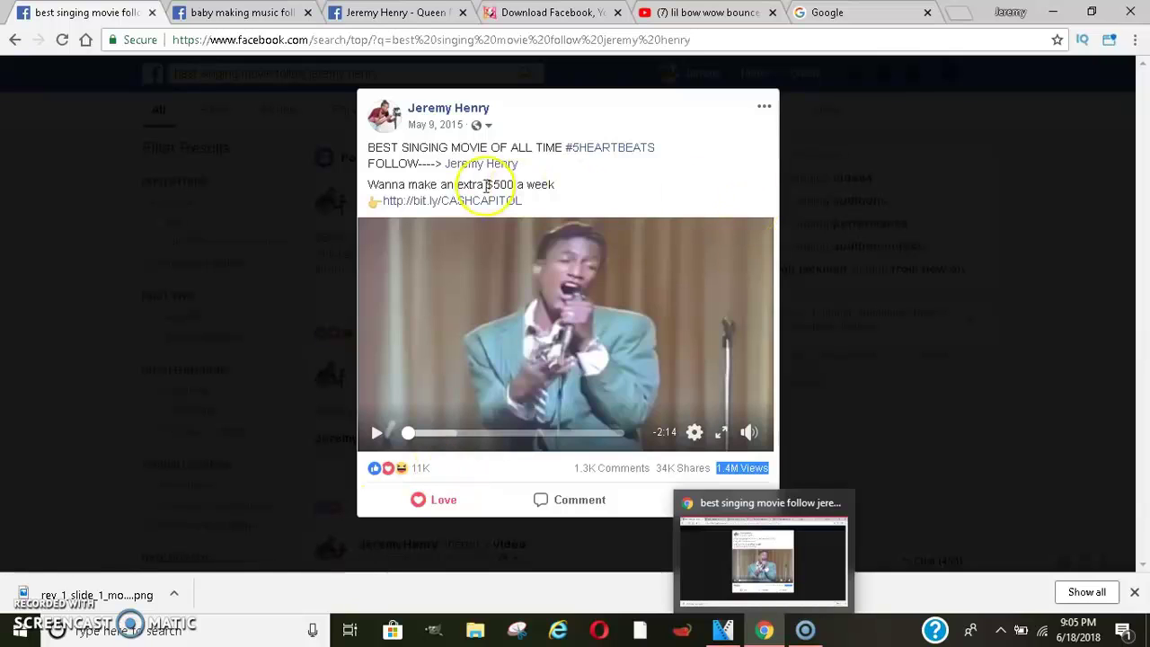
Follow the promotional bit.ly link in the post's caption, look over the cashcapitol landing page, and close it
left_click_drag(367, 184, 554, 212)
left_click(554, 210)
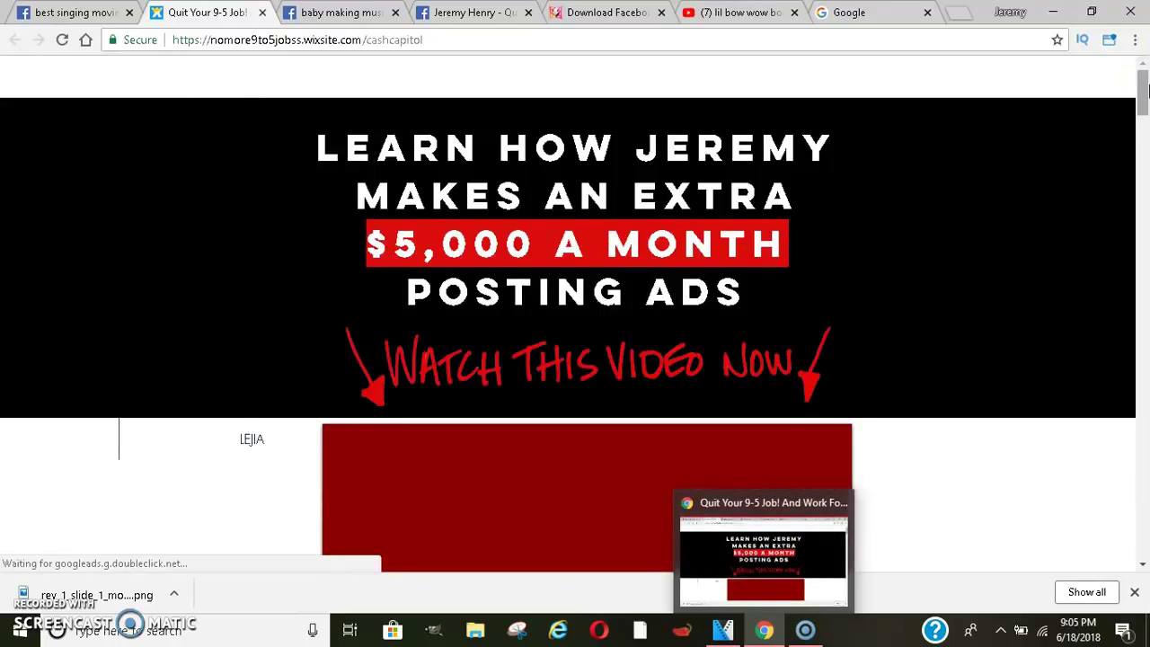
left_click_drag(1143, 83, 1145, 117)
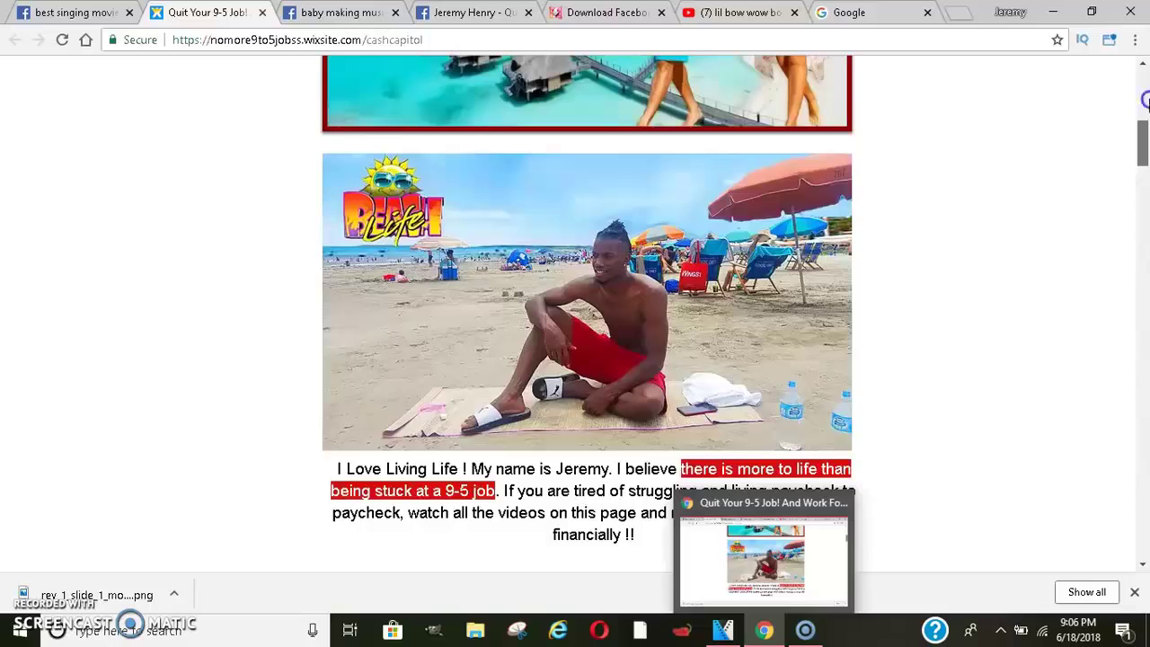
left_click(1145, 108)
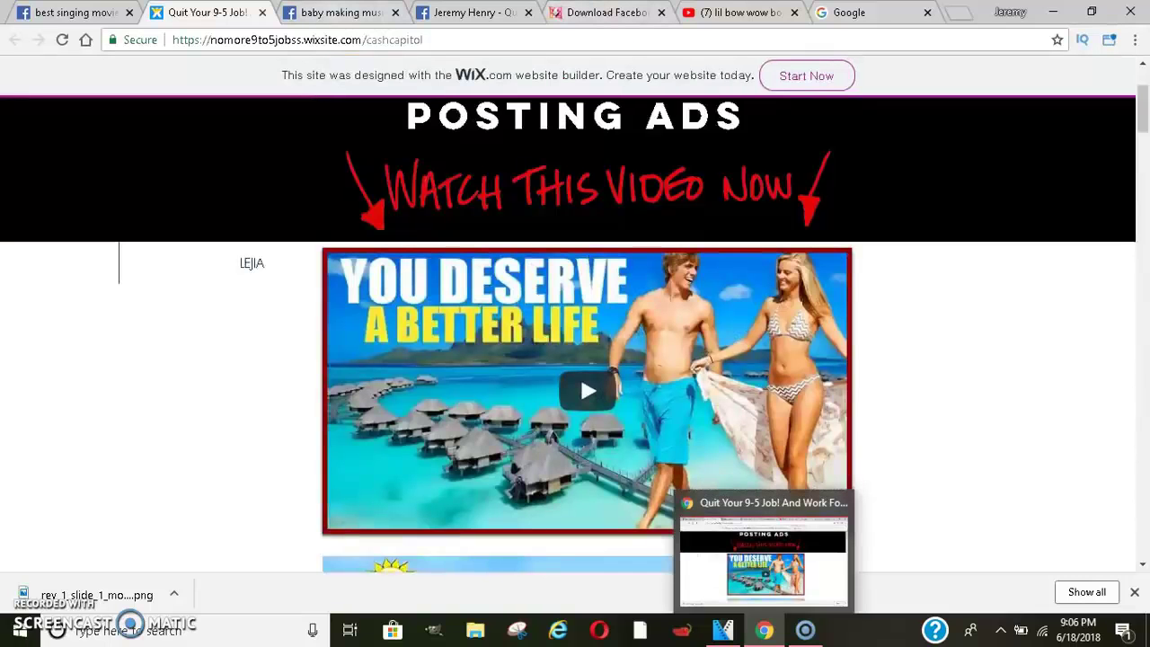
left_click(263, 13)
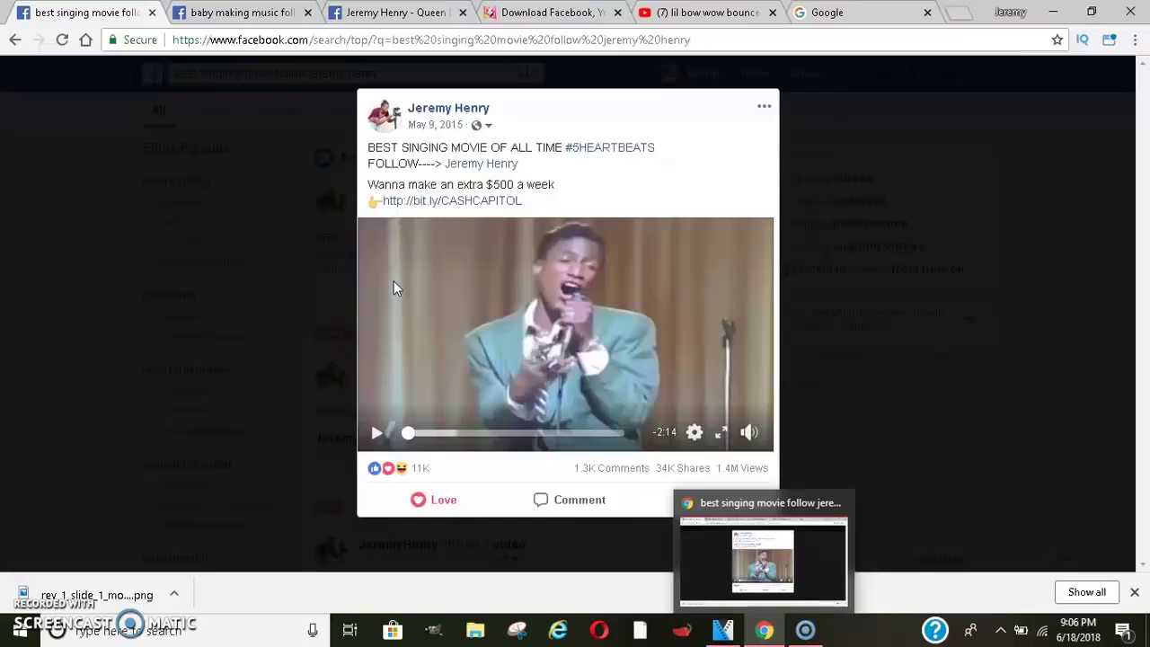
Review the baby making music post and the Queen Naija video post, checking their captions, links and view counts
left_click(225, 12)
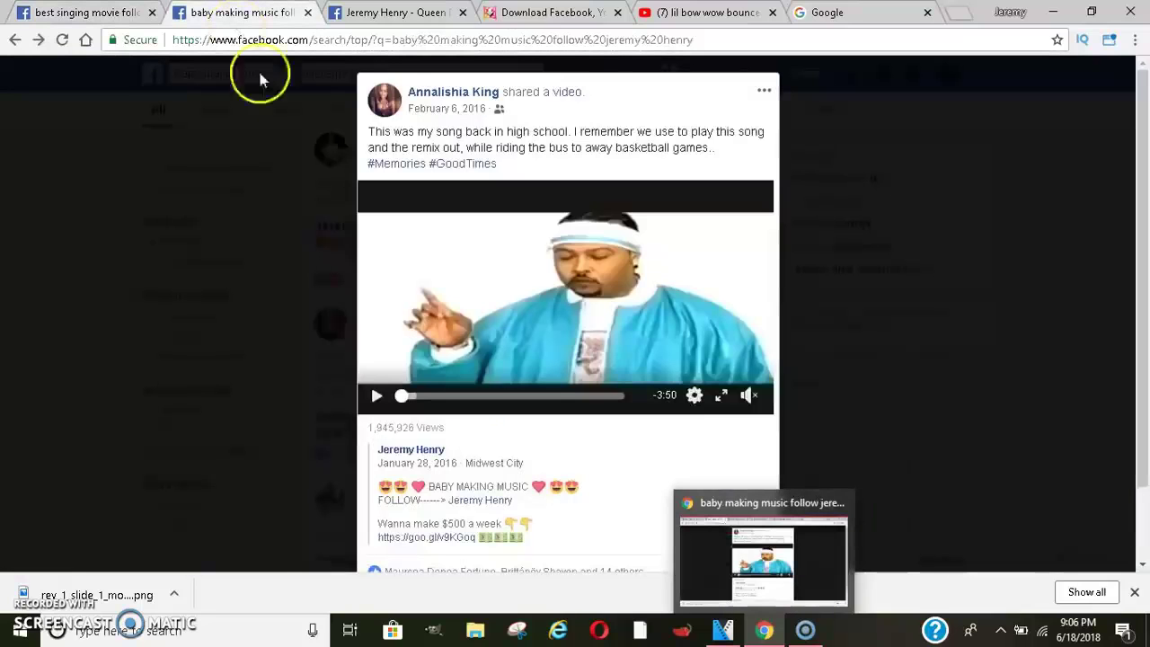
scroll(1140, 218, "down", 1)
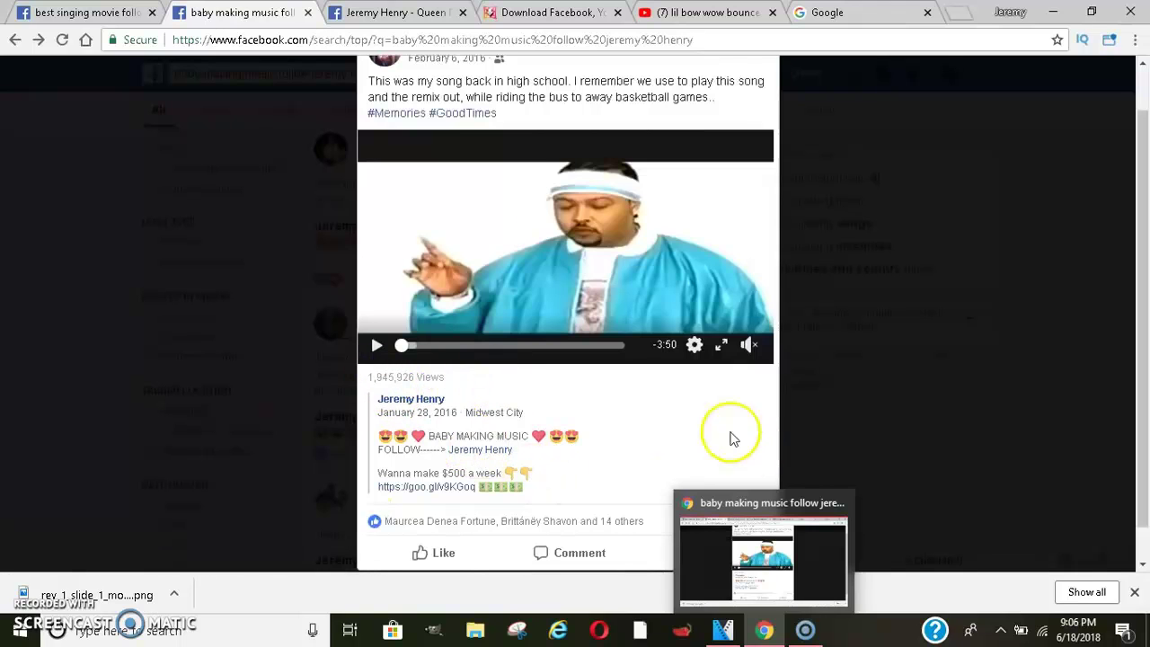
left_click(395, 13)
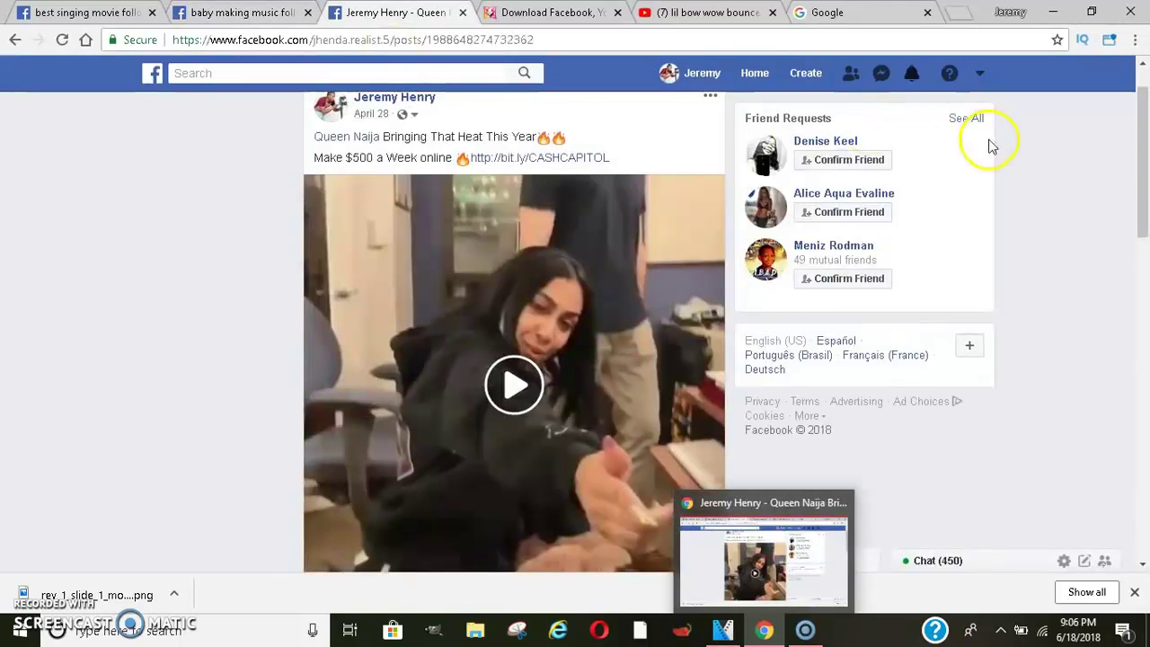
scroll(1146, 196, "down", 2)
scroll(1146, 202, "down", 2)
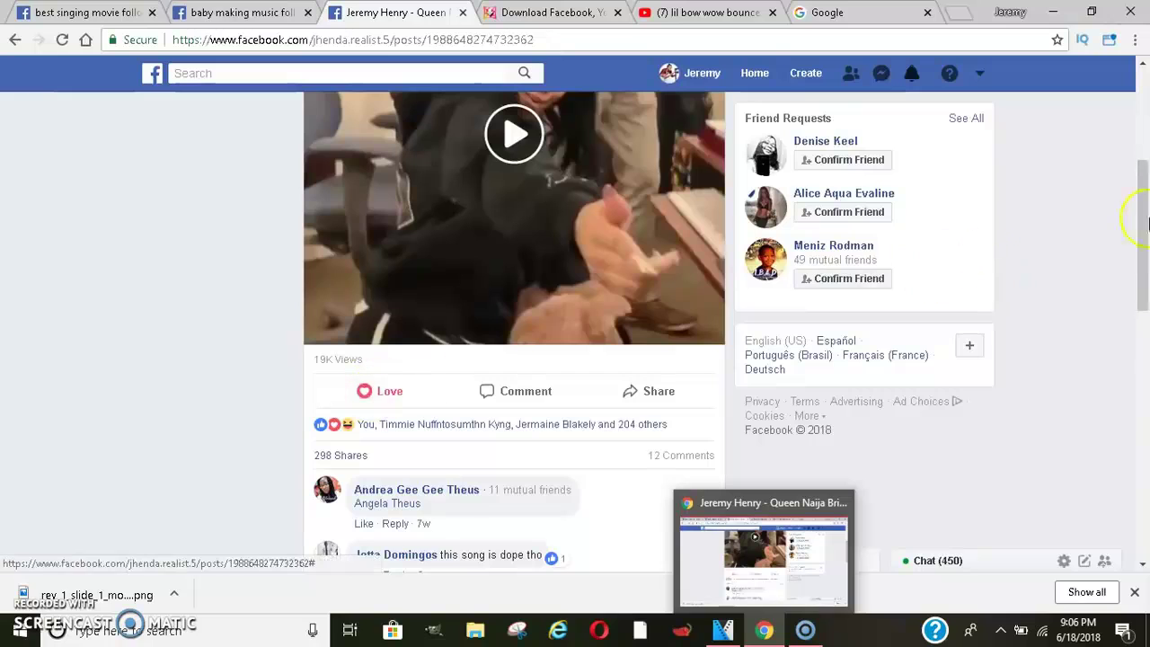
scroll(1146, 126, "up", 3)
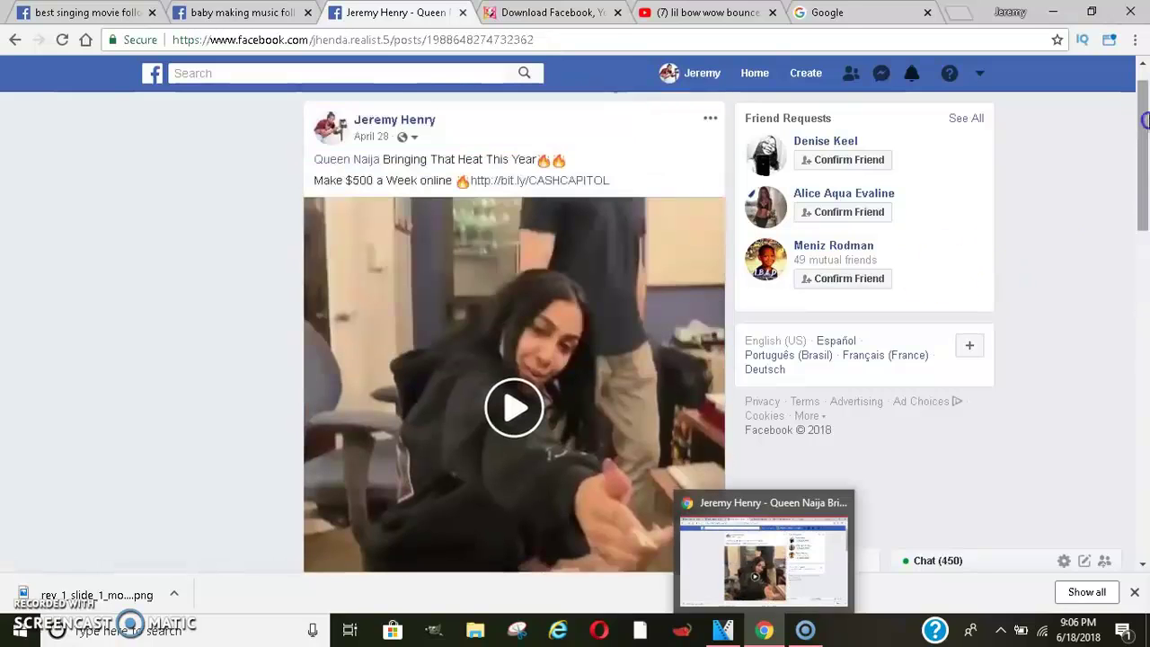
Open the Photos section of your own Facebook profile
left_click(709, 75)
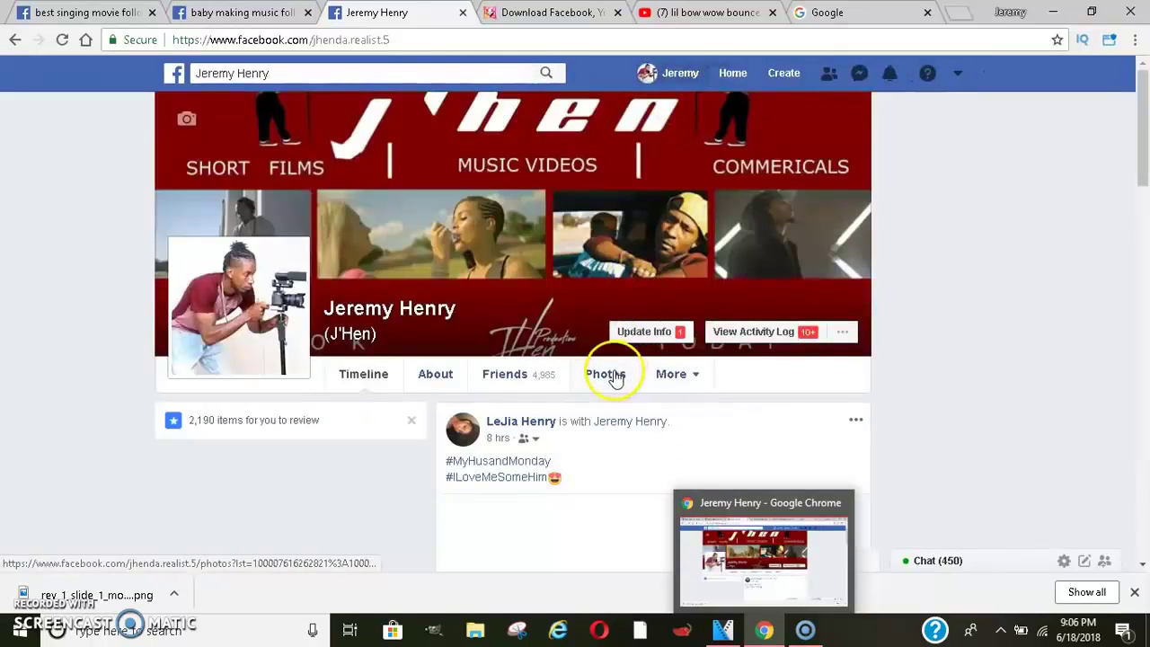
left_click(614, 377)
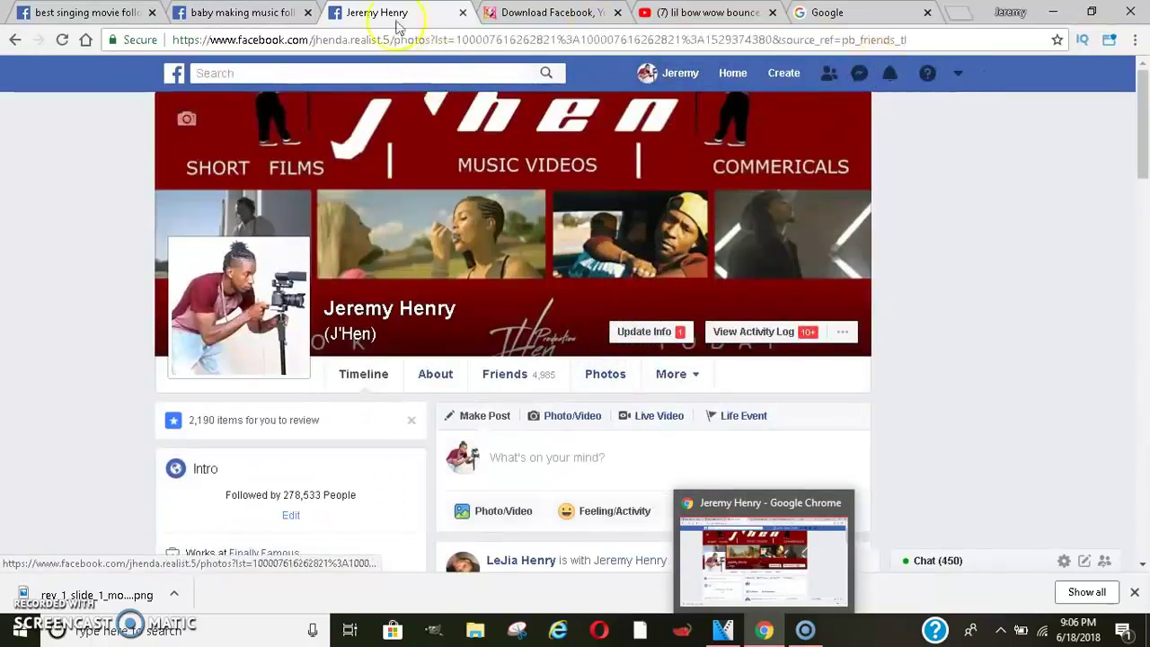
Return to the baby making music post and highlight its title text while examining the caption layout
left_click(241, 12)
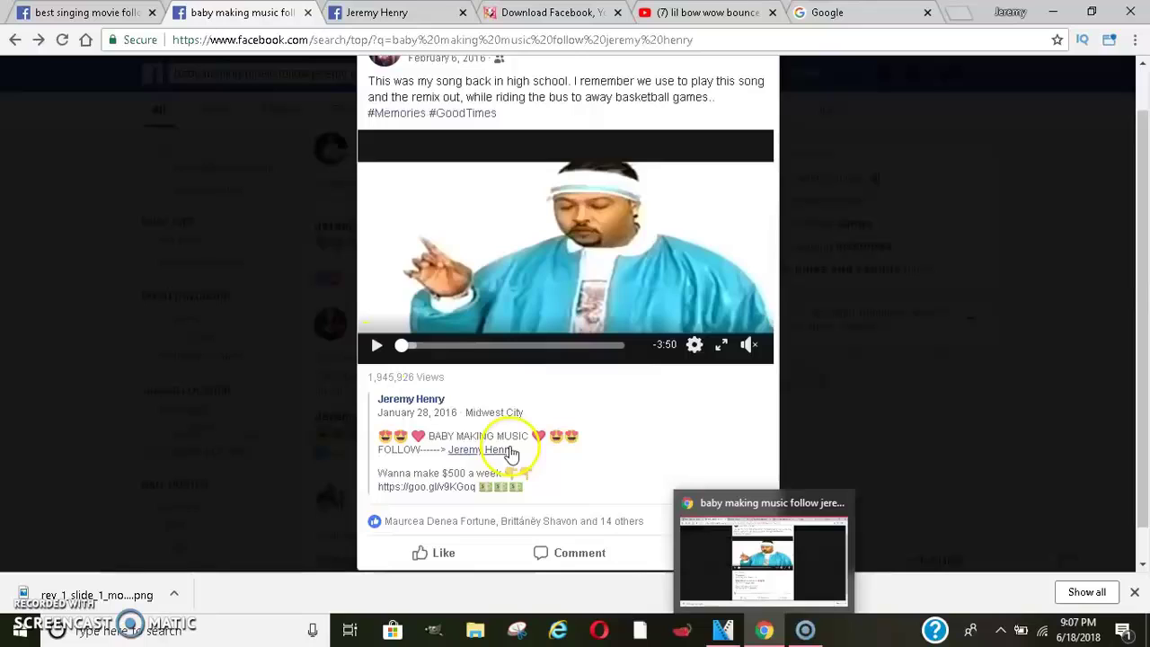
left_click_drag(436, 436, 532, 439)
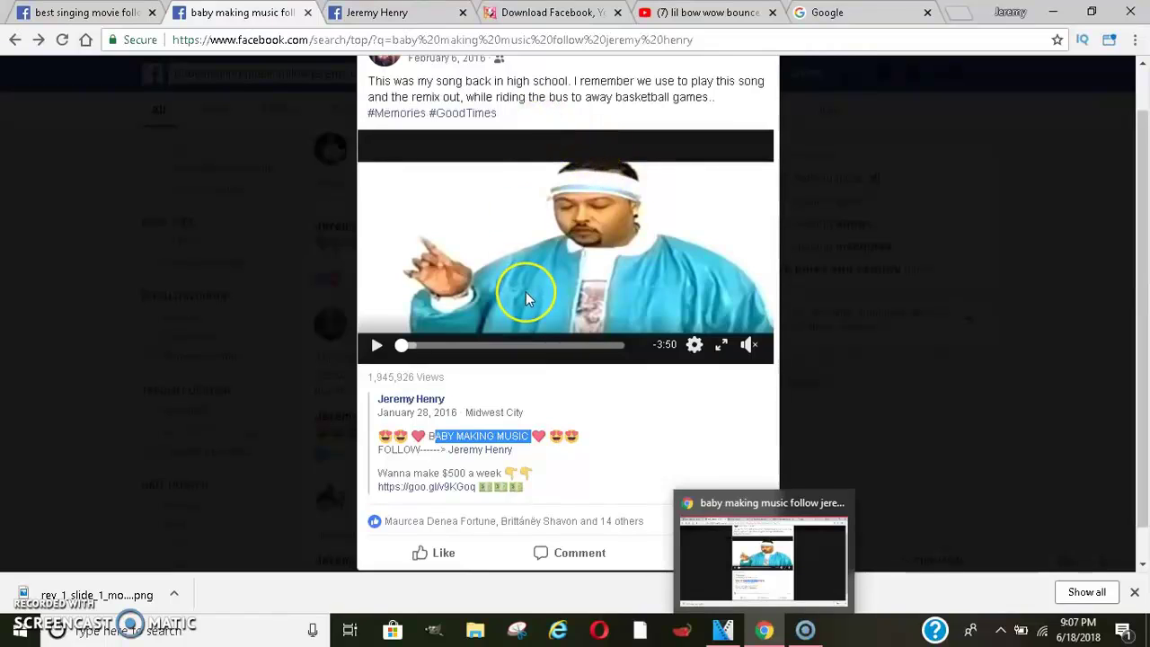
mouse_move(750, 345)
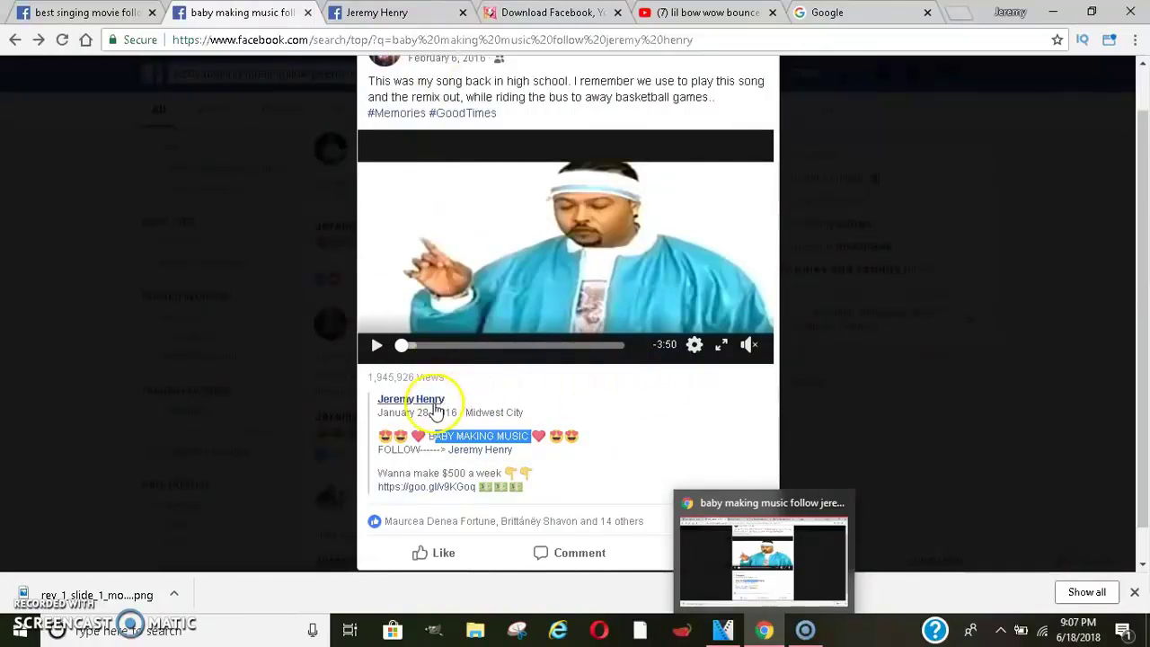
mouse_move(435, 407)
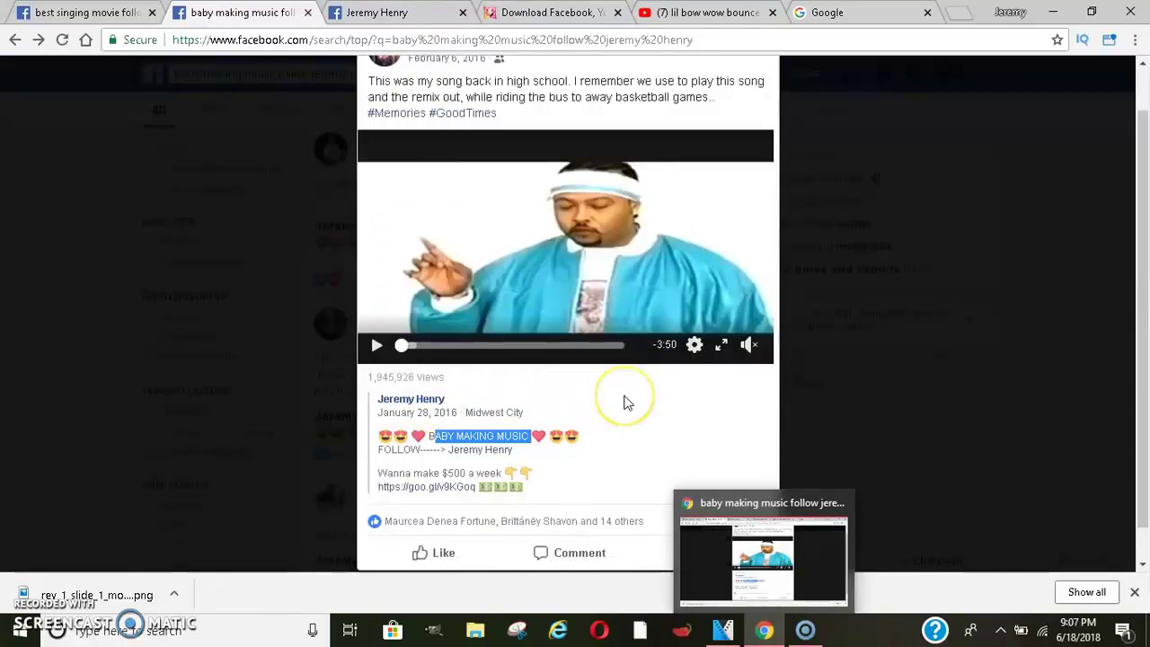
left_click(629, 142)
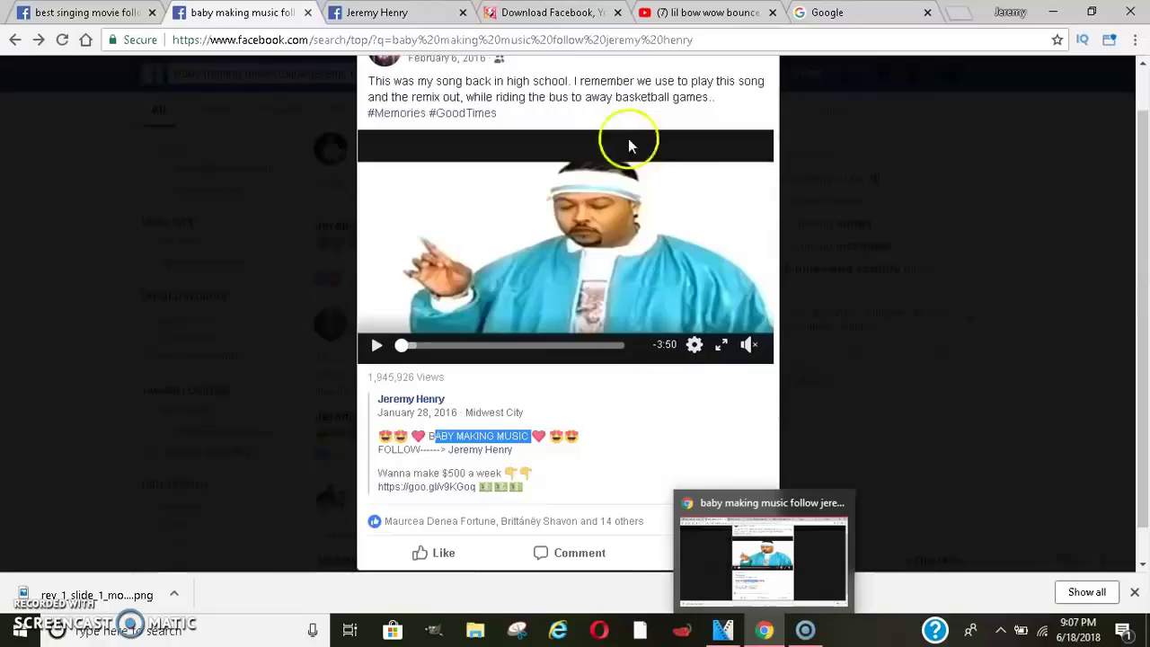
Open the "Lil Bow Wow - Bounce With Me ft. Xscape" video from the YouTube results and pause it
key("ctrl+5")
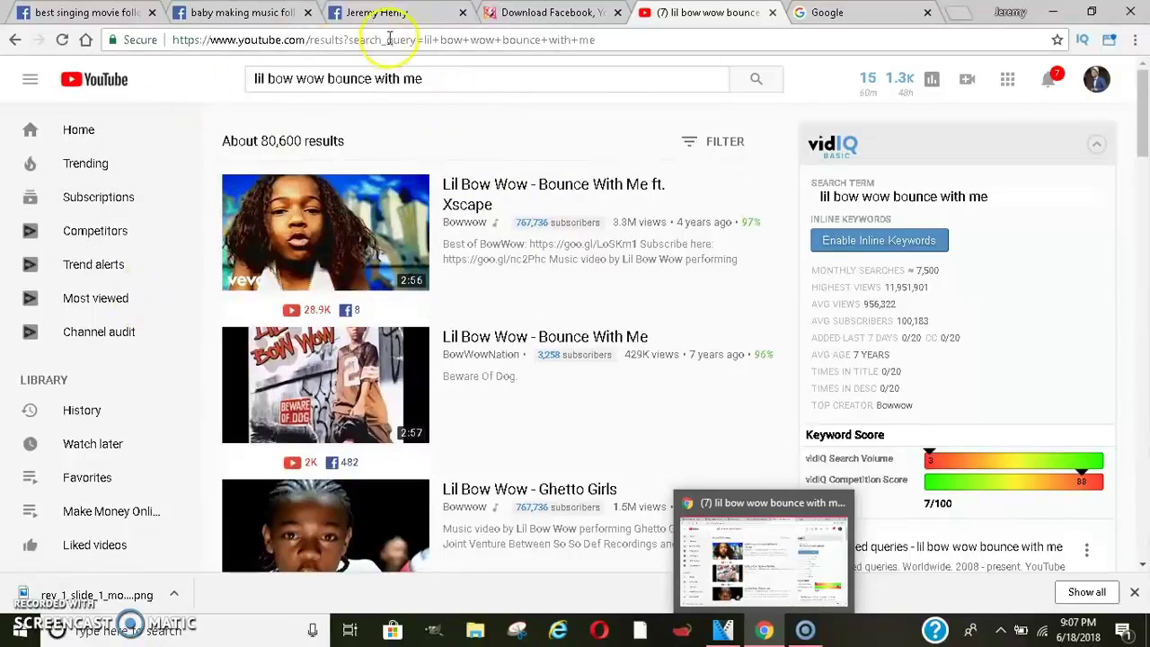
mouse_move(357, 212)
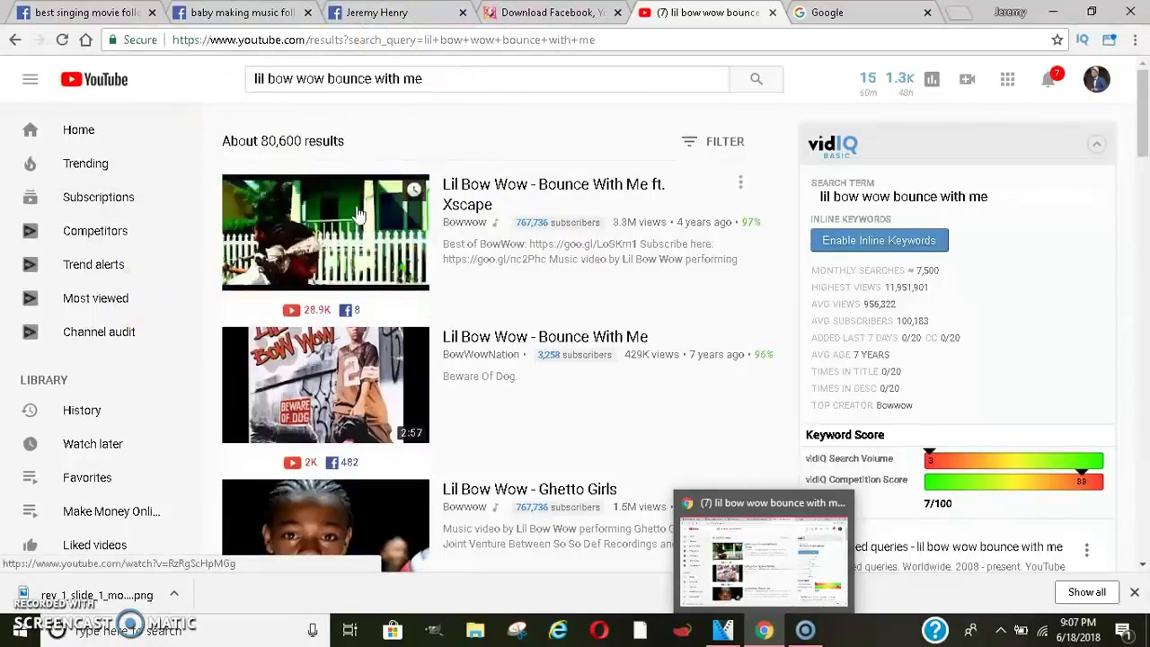
left_click(524, 195)
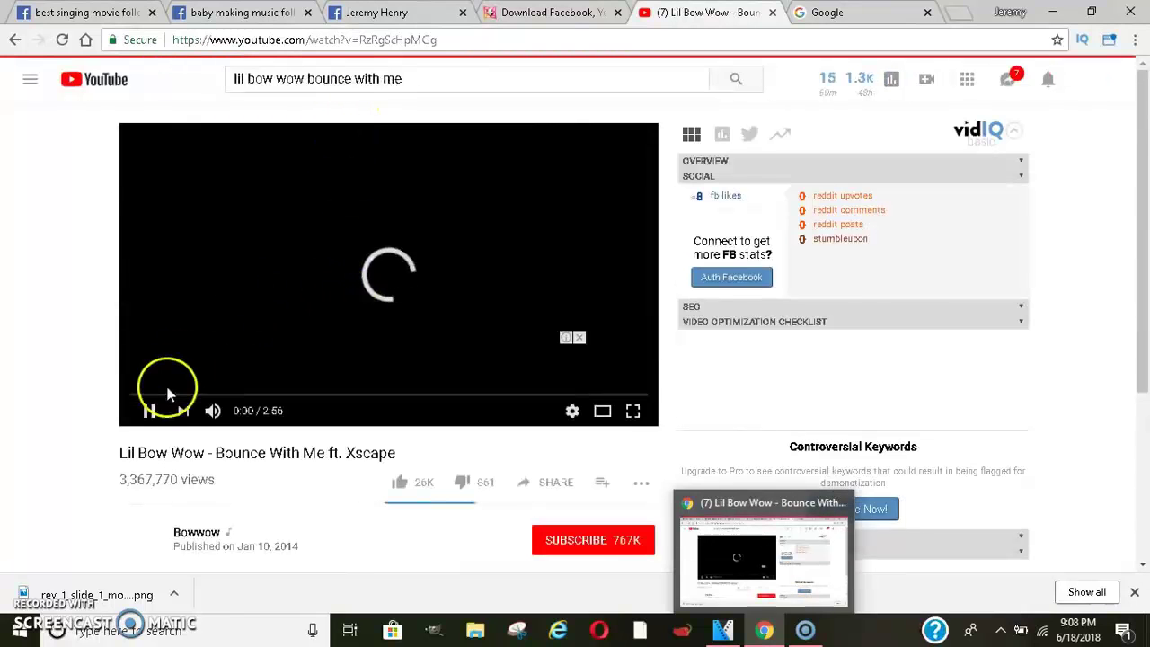
left_click(150, 410)
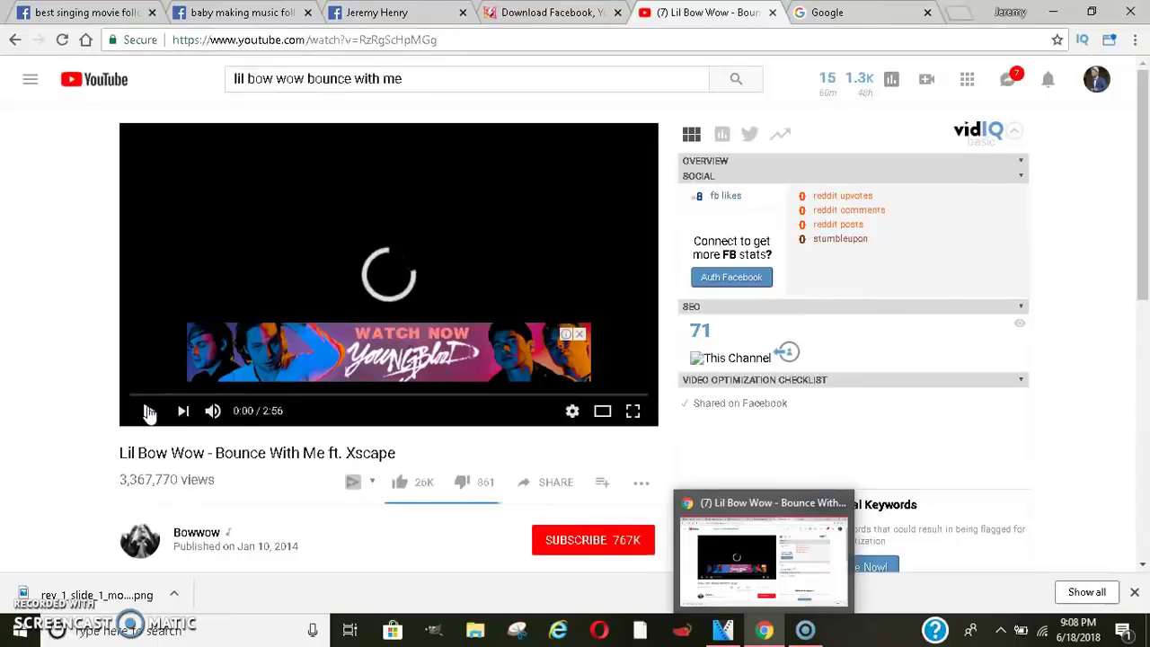
Copy the YouTube video's URL and paste it into the video URL field on downvids.net
left_click(409, 40)
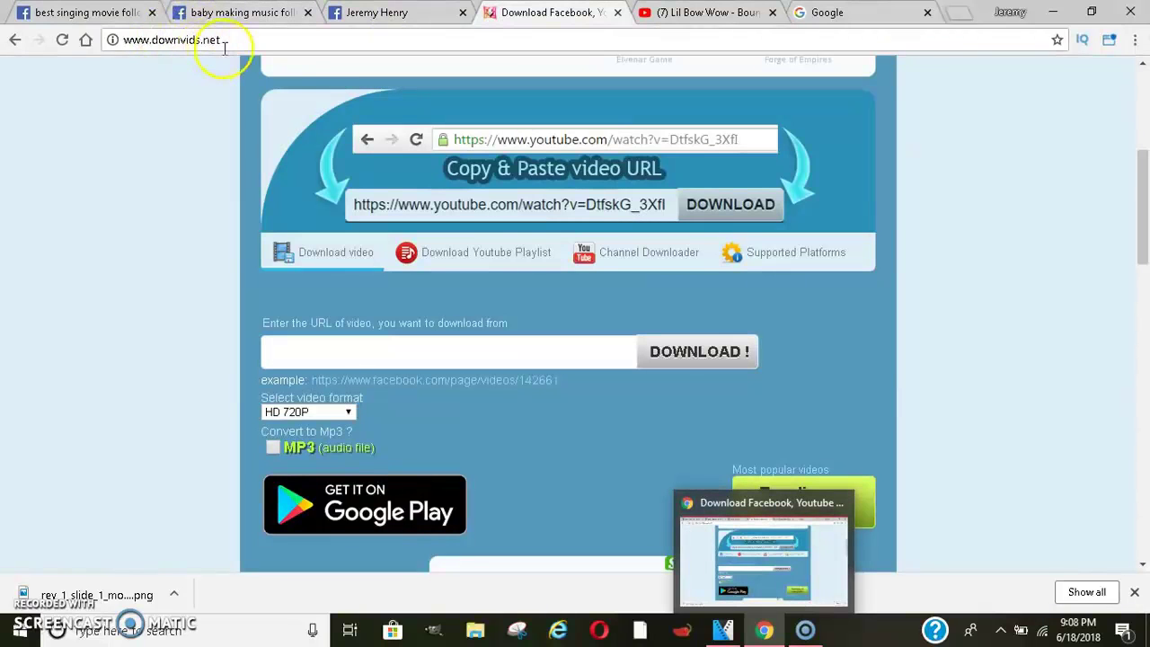
left_click(404, 339)
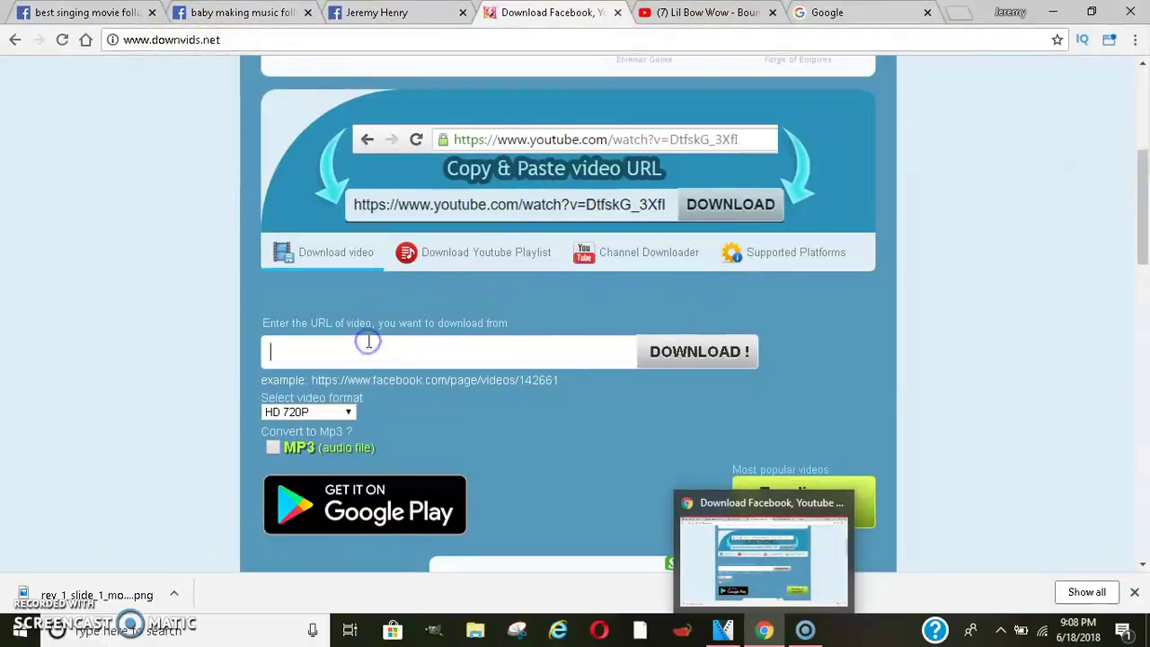
key("ctrl+v")
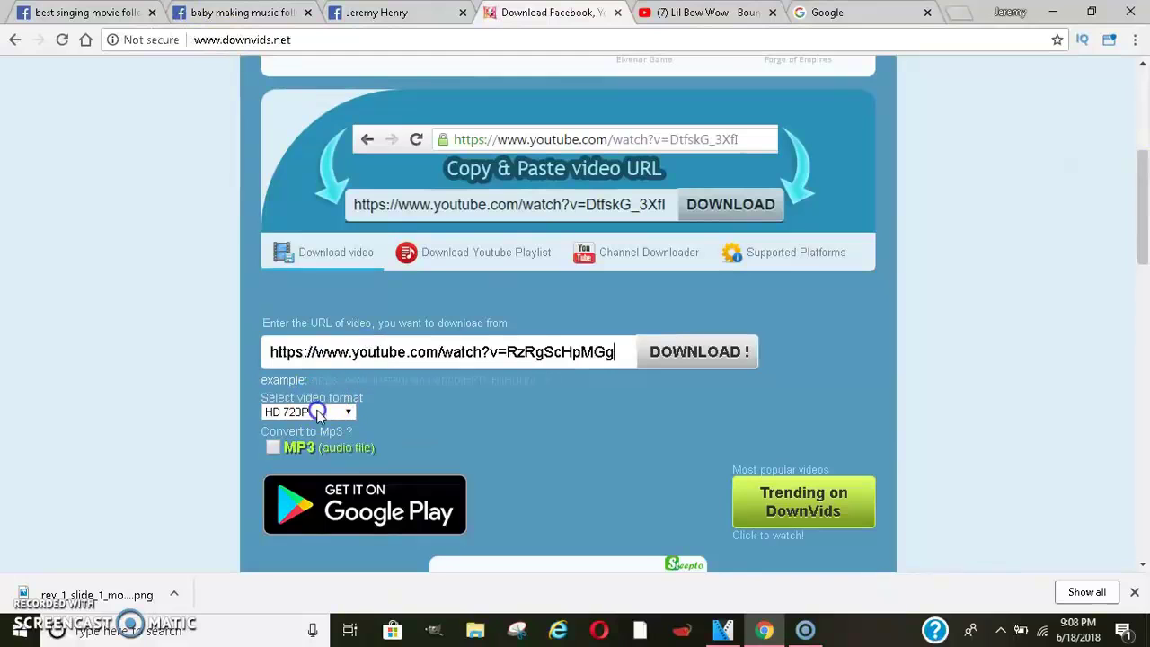
Set the video format to Full HD (1080p) and submit the URL for download
left_click(317, 412)
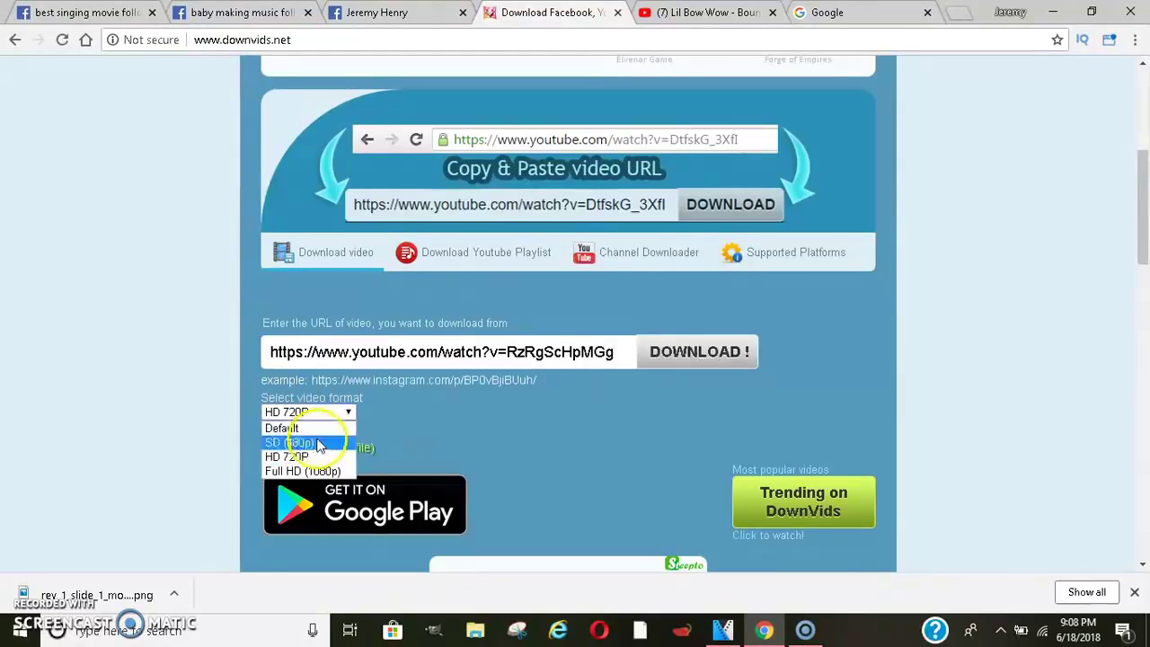
left_click(329, 471)
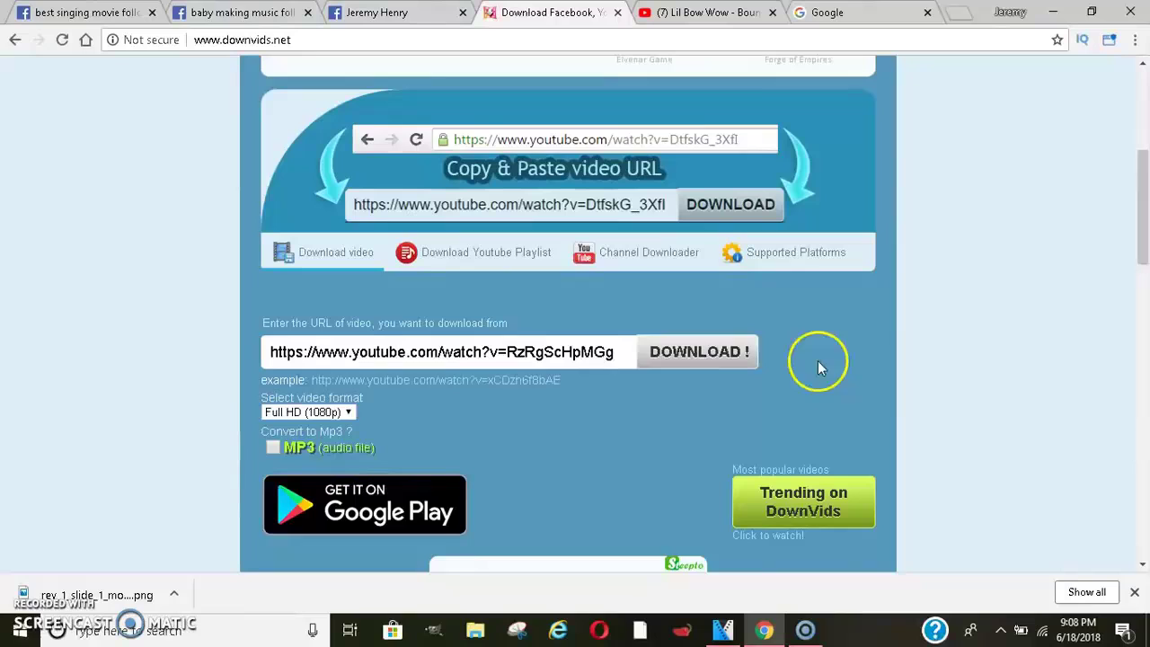
left_click(729, 359)
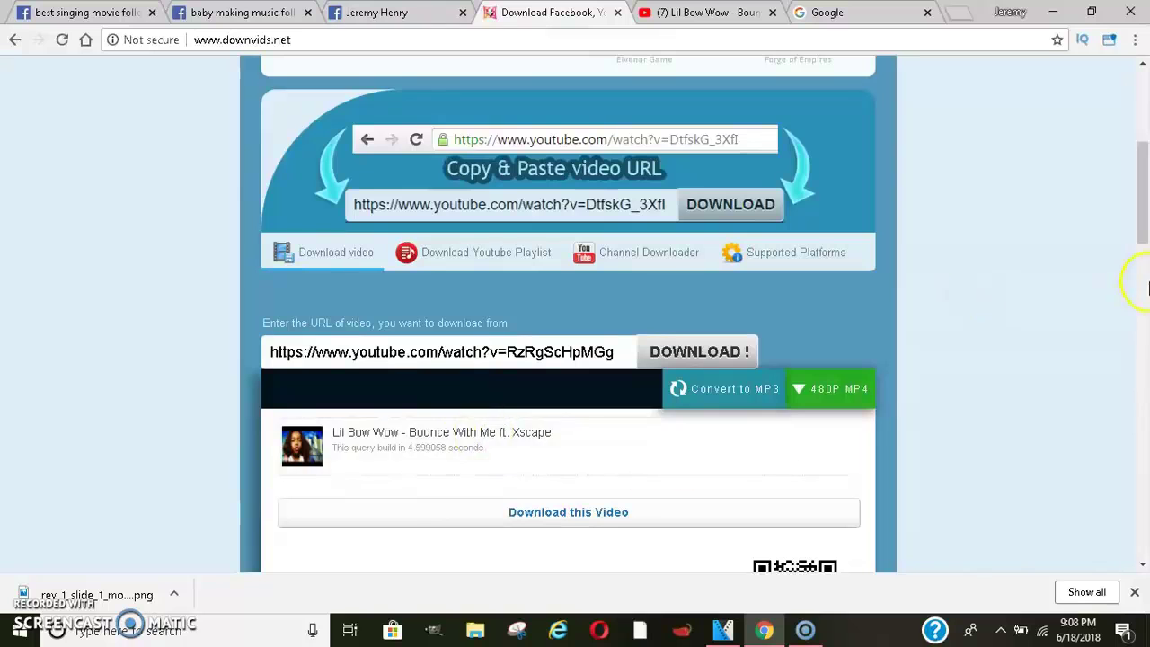
Download the prepared Lil Bow Wow video as an MP4 file and check the download's options
scroll(1114, 296, "down", 1)
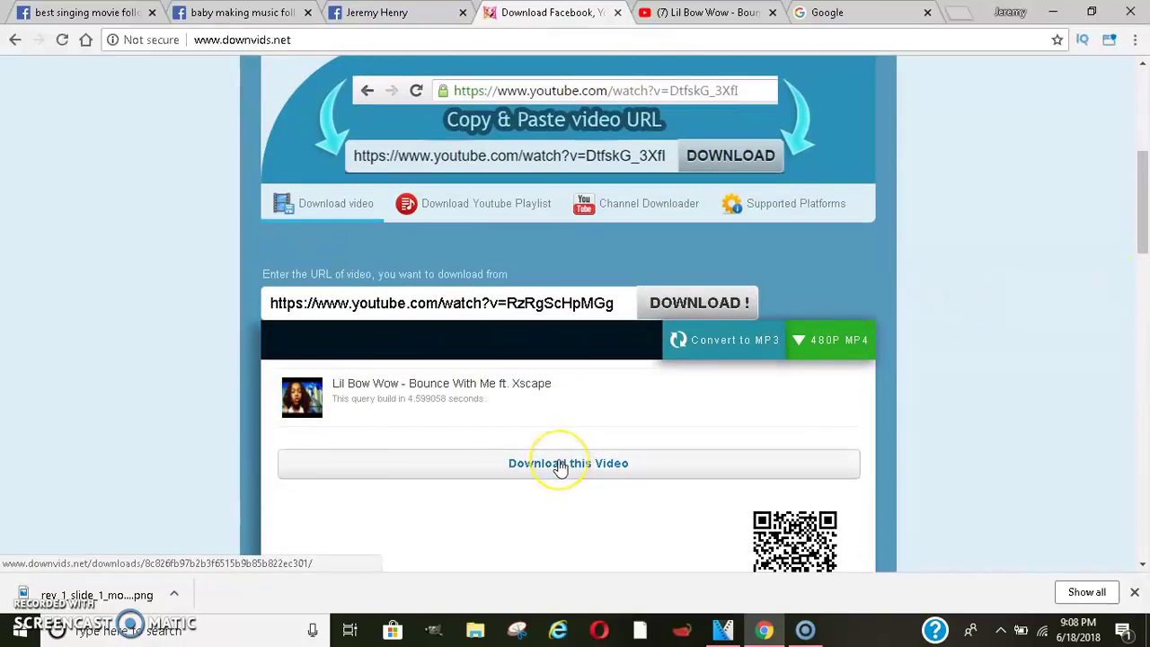
left_click(561, 466)
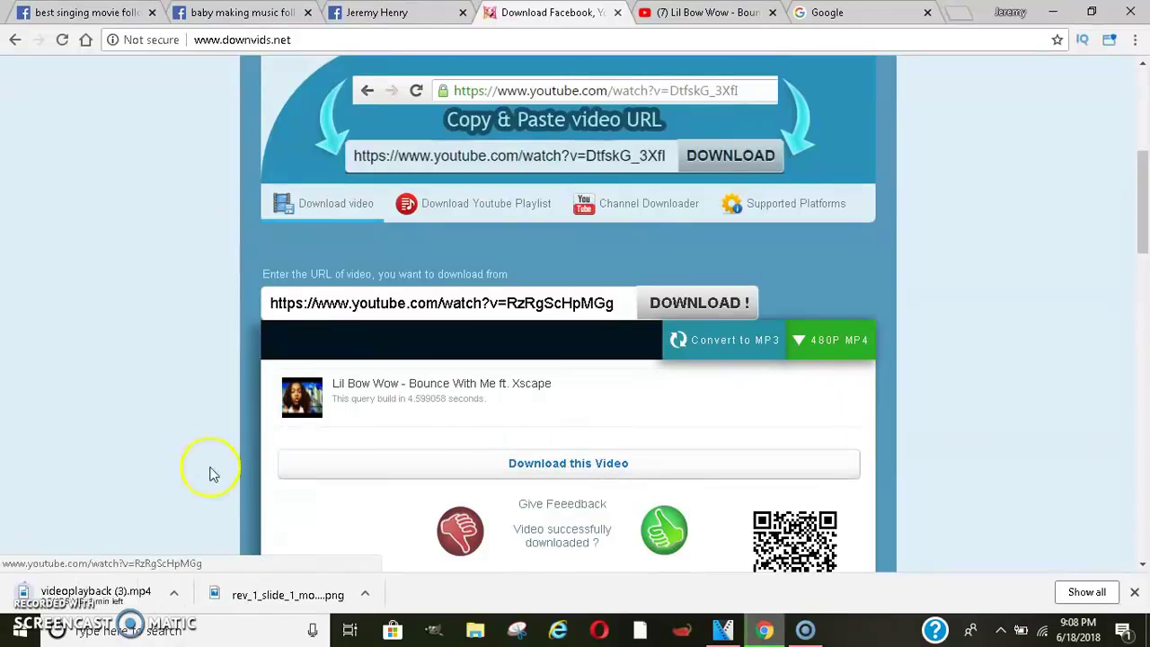
left_click(177, 596)
left_click(226, 543)
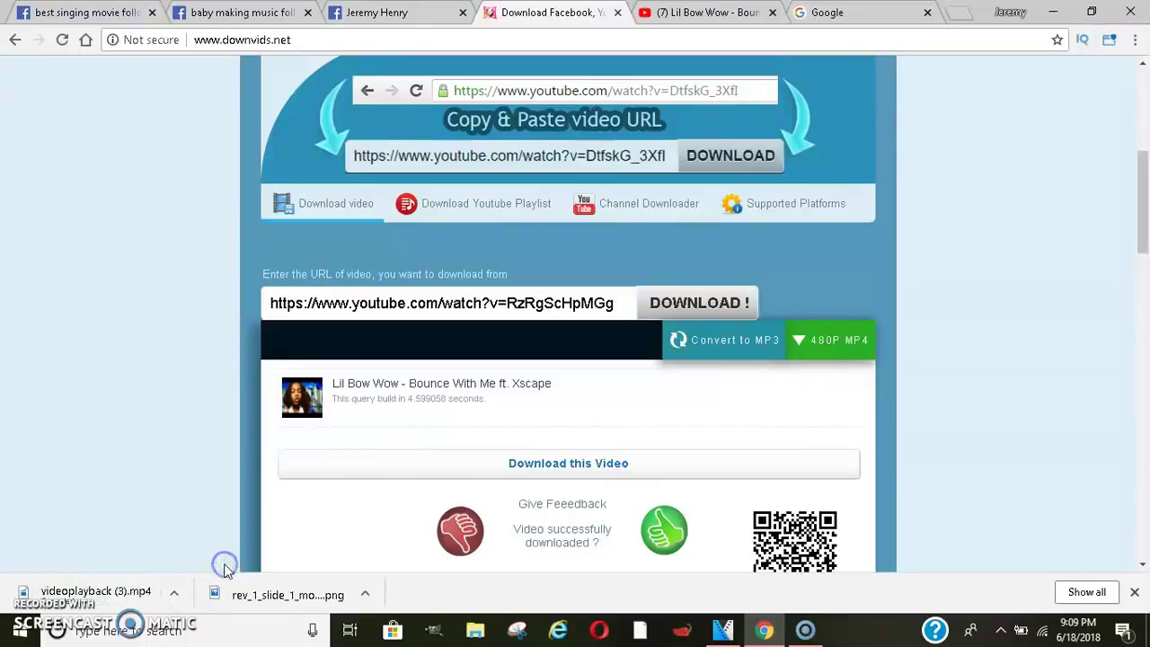
Return to the Photos section of your Facebook profile and show its albums
left_click(384, 12)
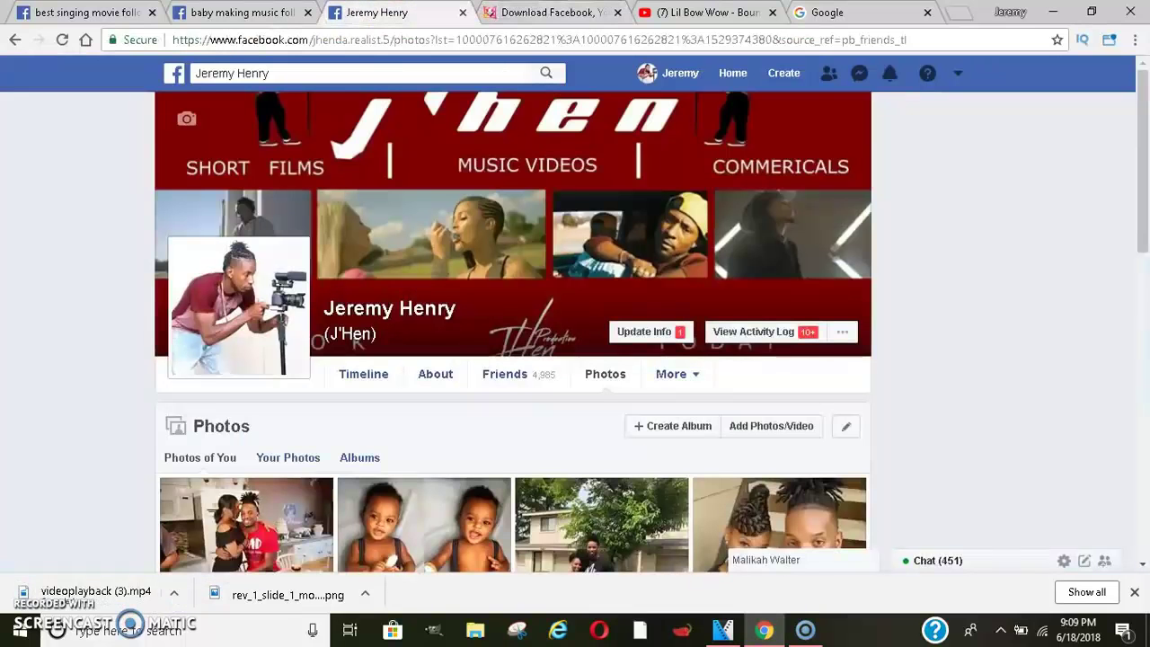
left_click(360, 458)
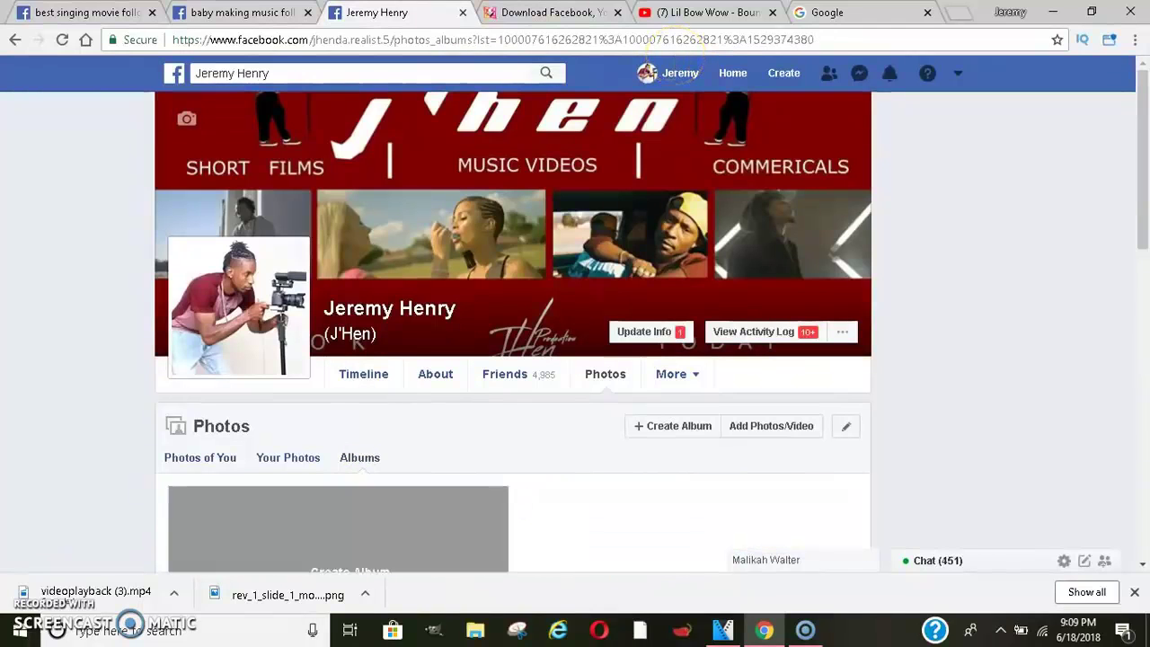
Open your own profile timeline and write the post text "Who Remembers This Wow!!!" in a new post
key("ctrl+shift+Tab")
left_click(903, 119)
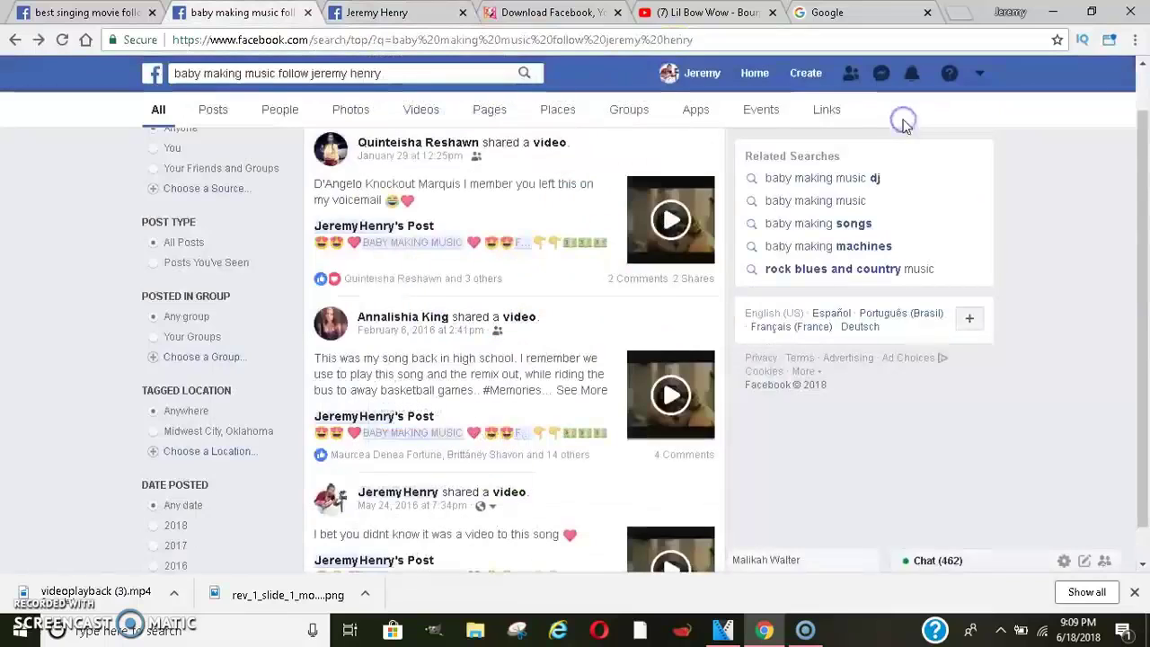
left_click(678, 79)
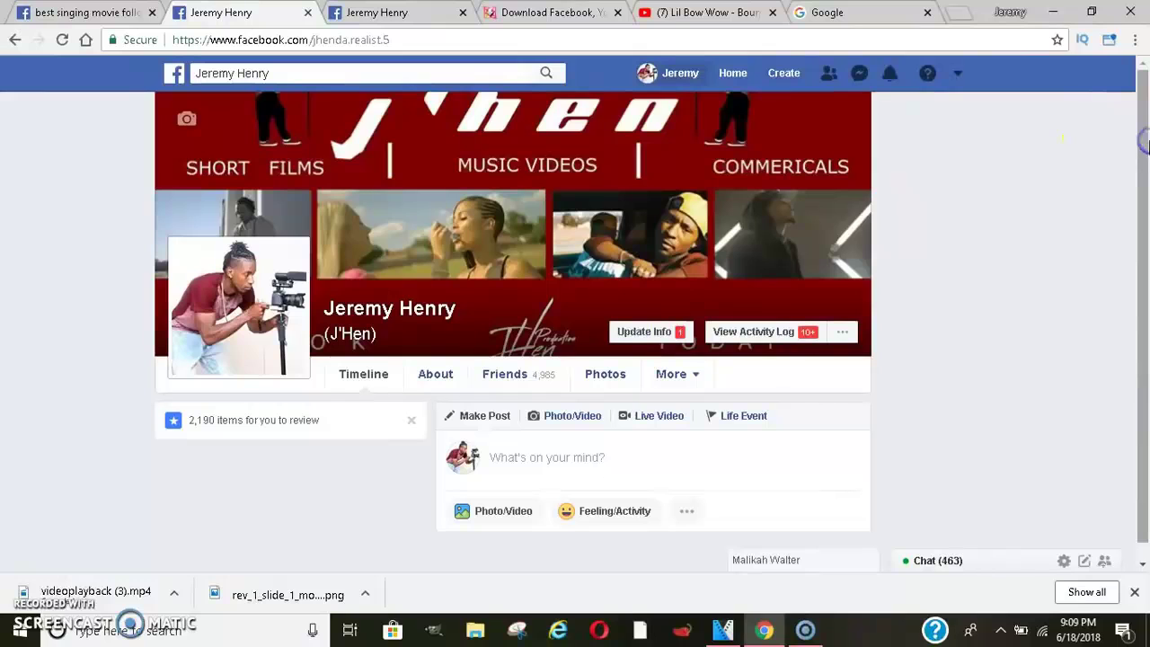
scroll(1148, 146, "down", 1)
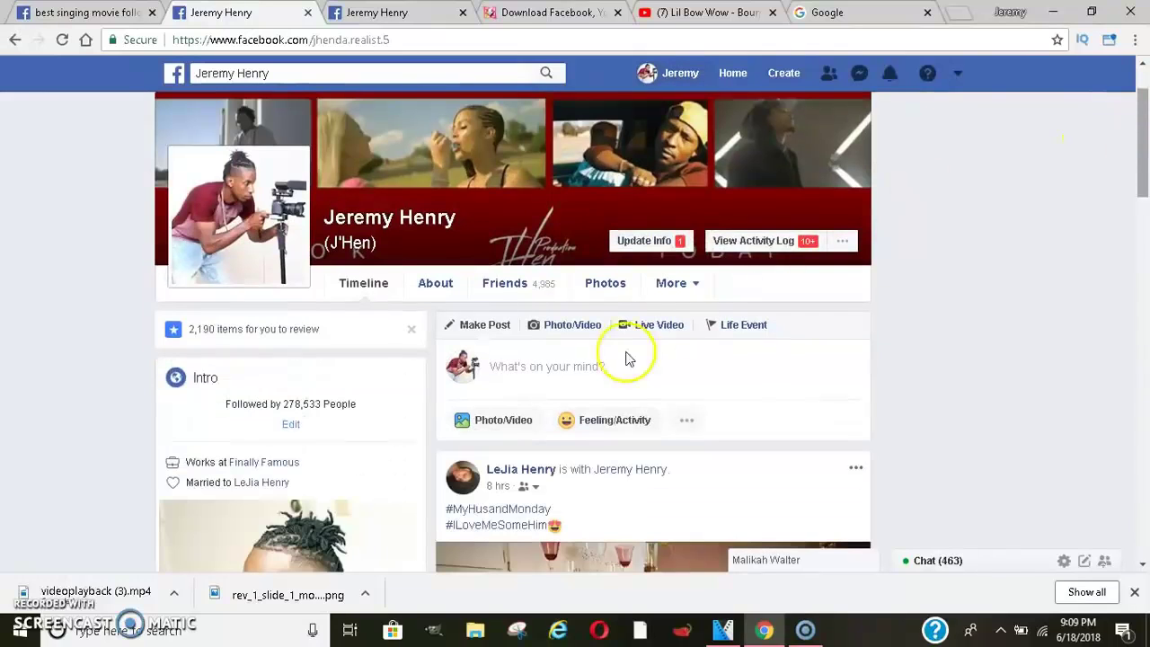
left_click(532, 371)
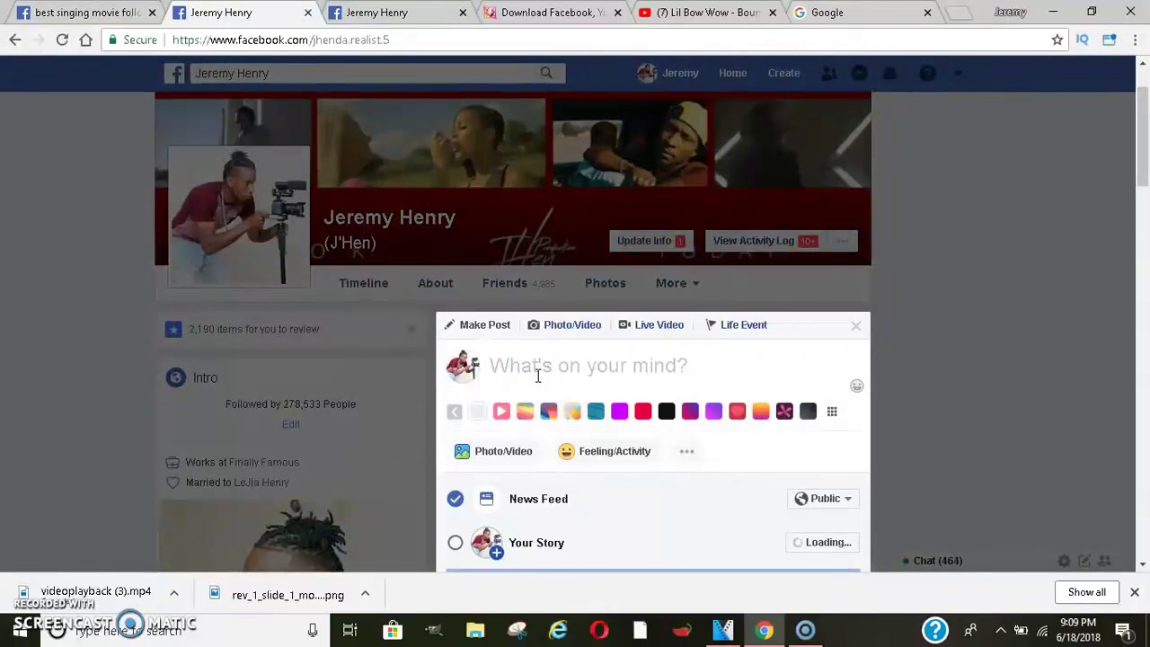
type("Who")
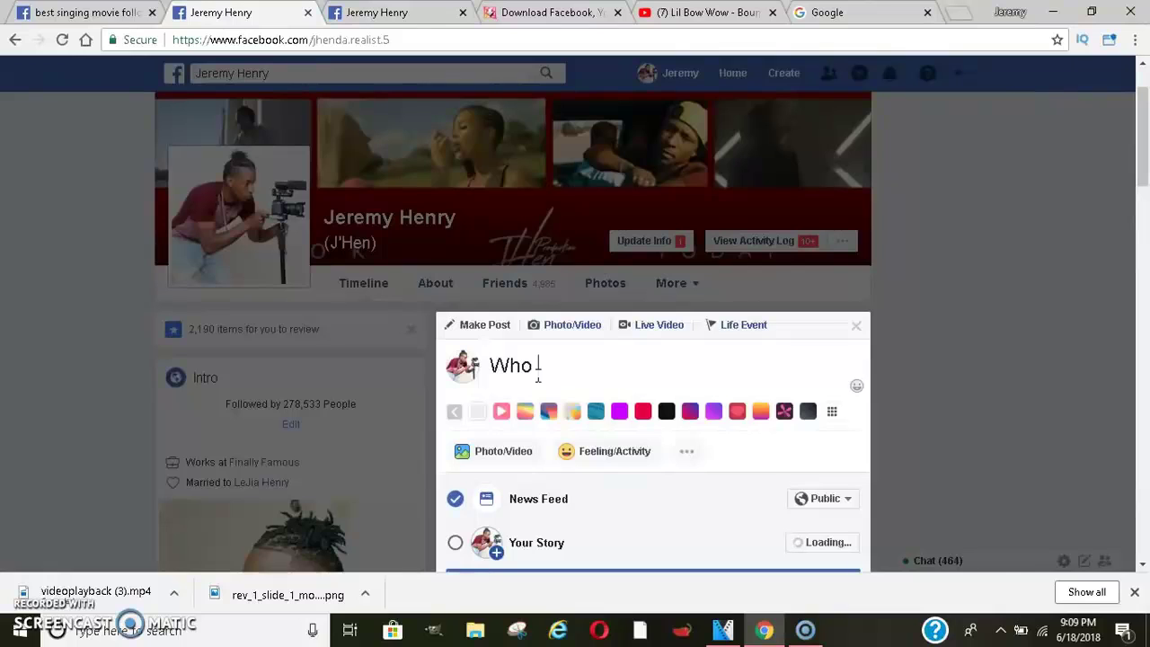
type(" Remembers This Wow!!!")
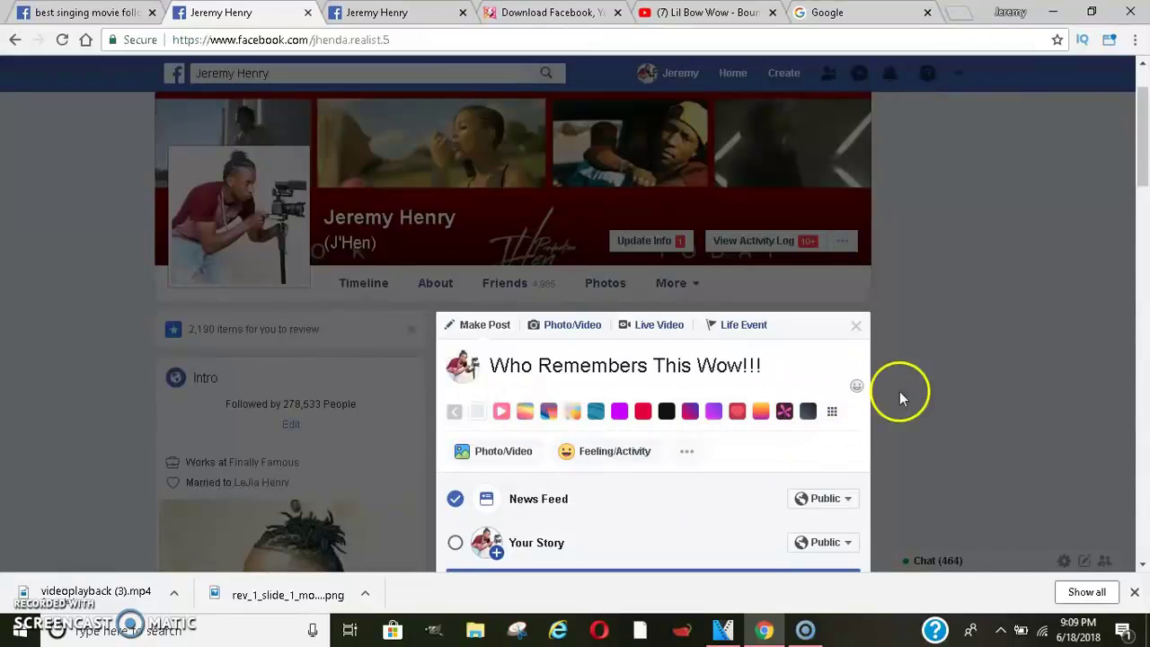
Add the fire and screaming-face emojis to the end of the post text
left_click(859, 388)
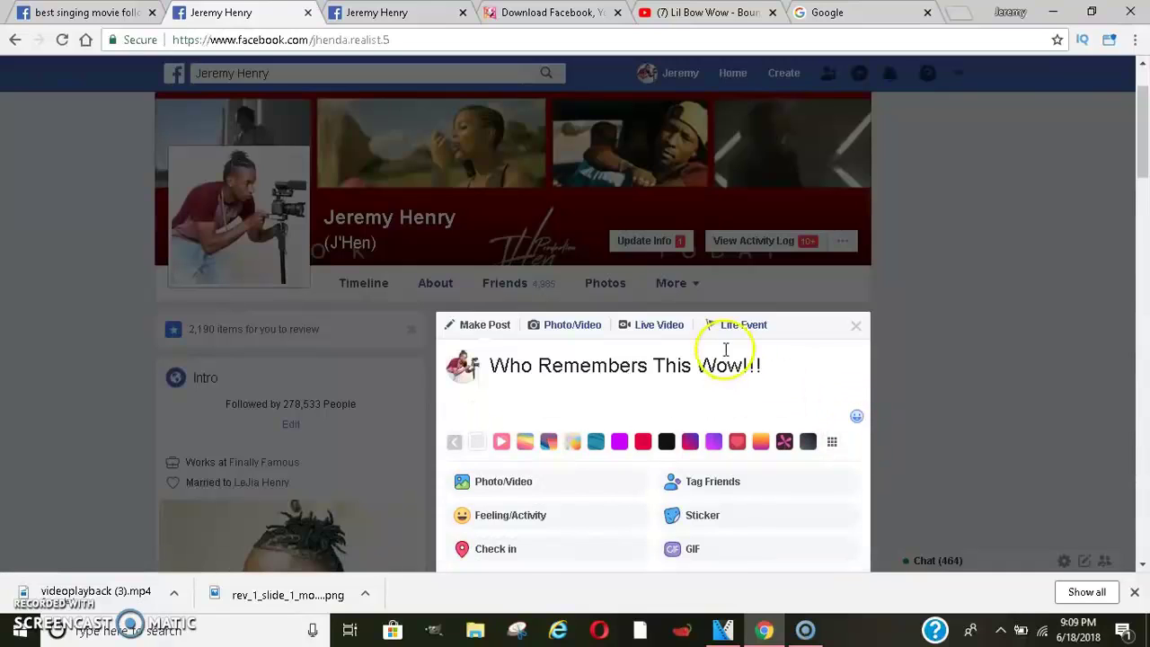
left_click(857, 418)
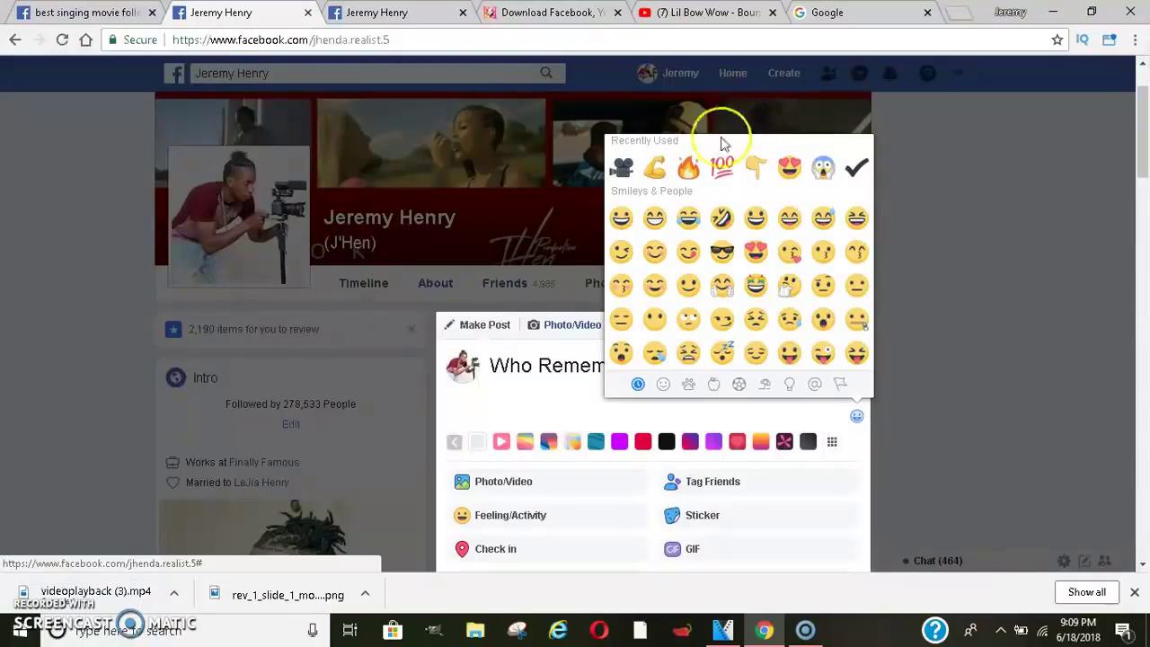
left_click(693, 165)
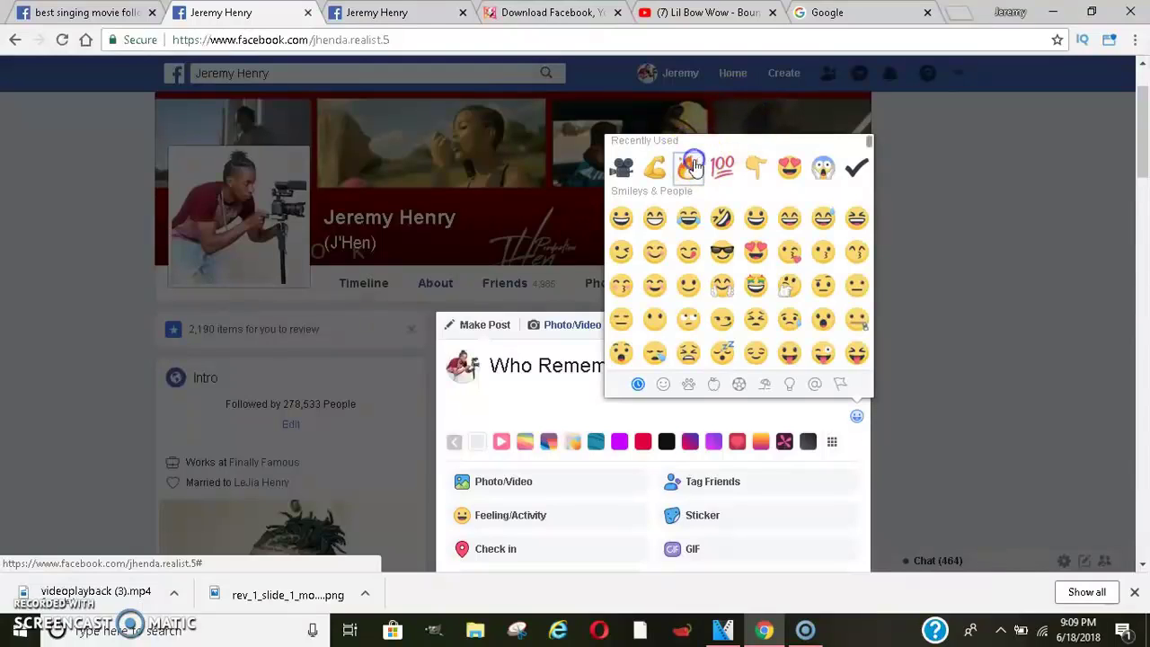
left_click(822, 167)
left_click(550, 385)
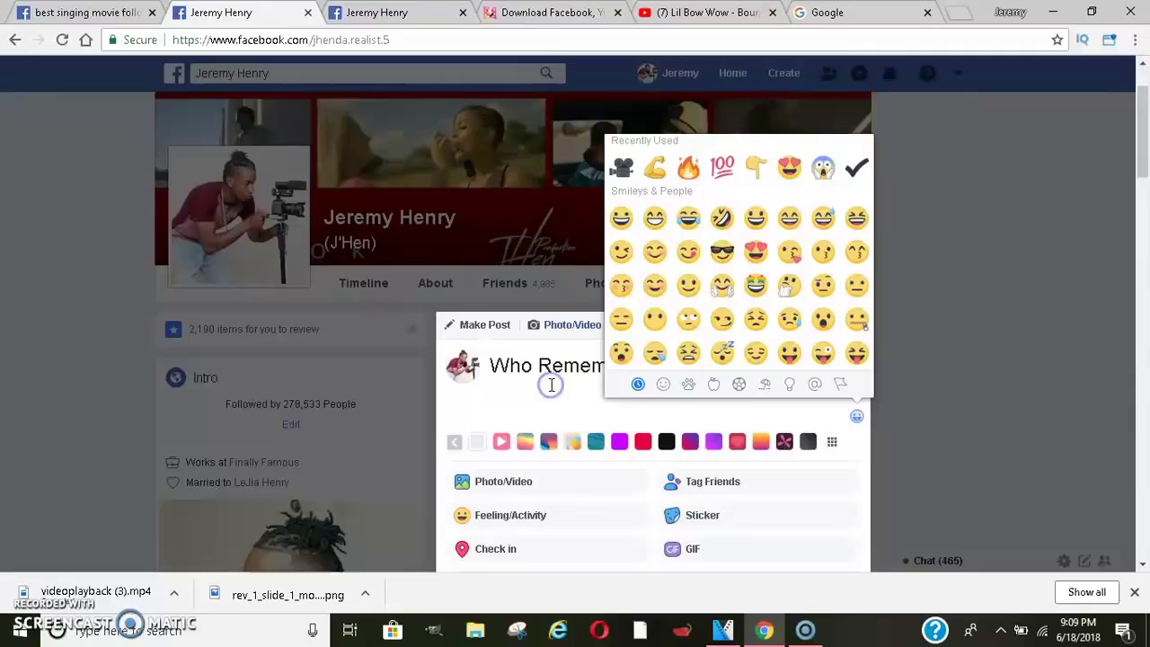
left_click(869, 375)
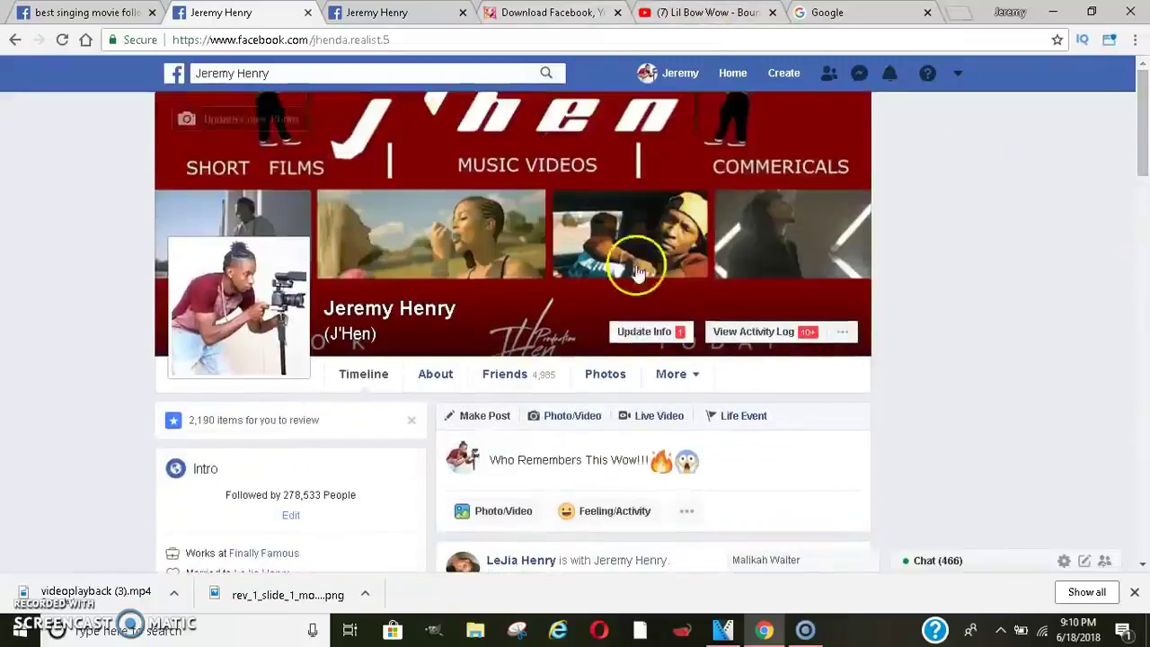
Leave the unfinished post and open the Videos album among your profile's photo albums
left_click(614, 382)
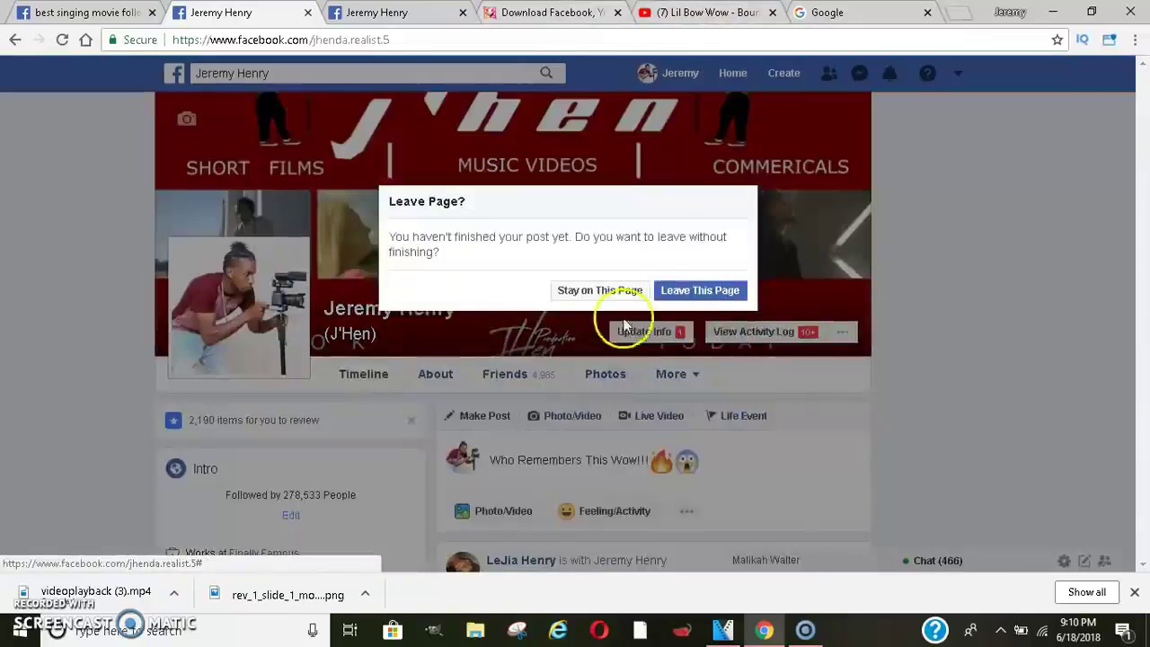
left_click(679, 293)
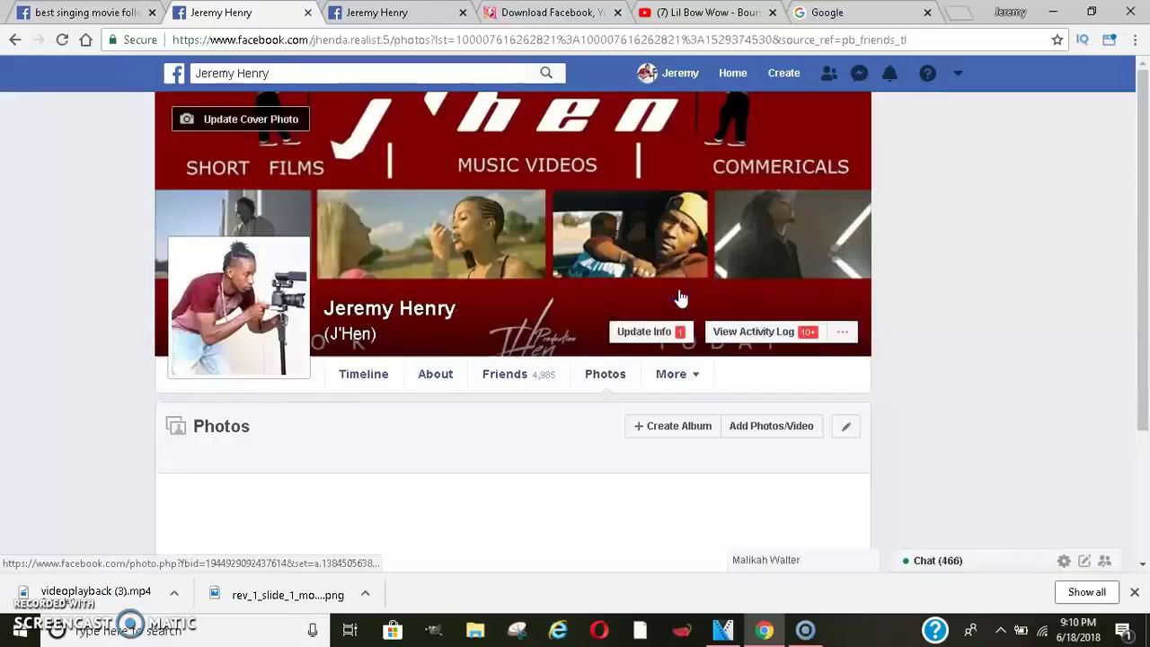
scroll(680, 298, "down", 3)
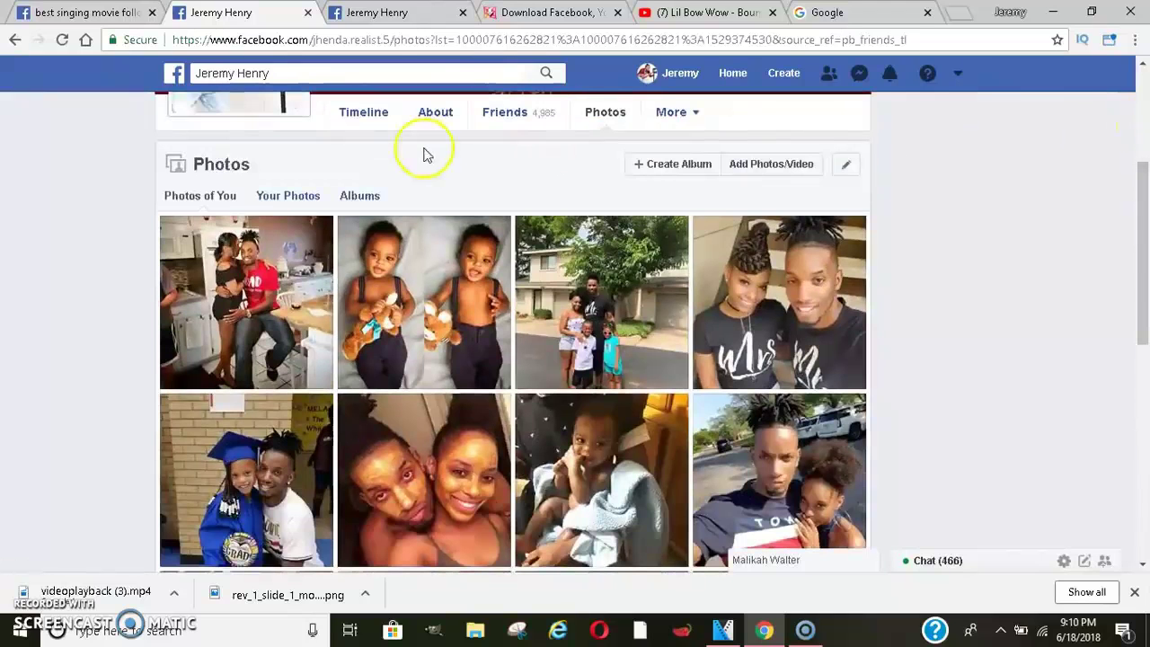
left_click(359, 196)
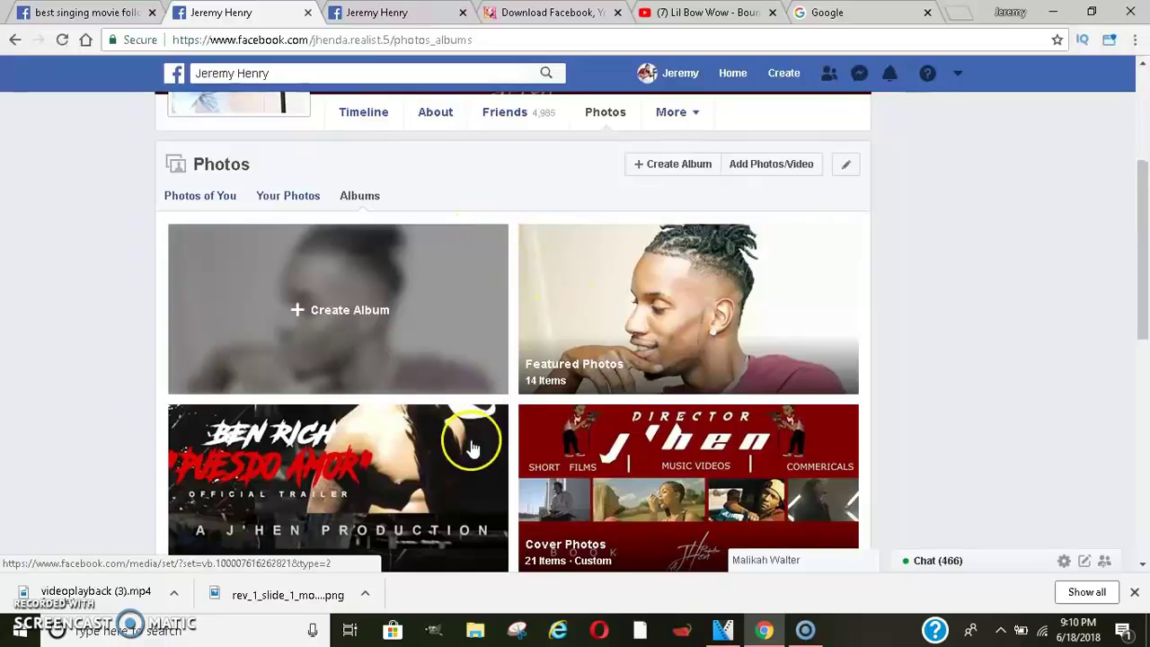
scroll(951, 194, "down", 1)
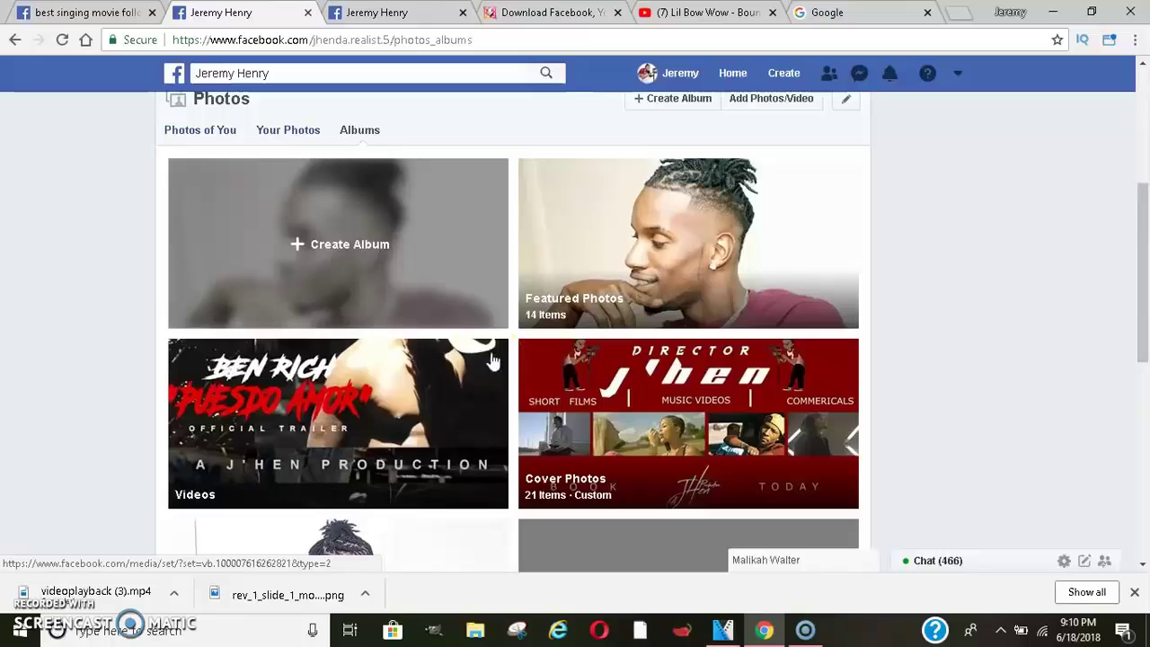
left_click(454, 349)
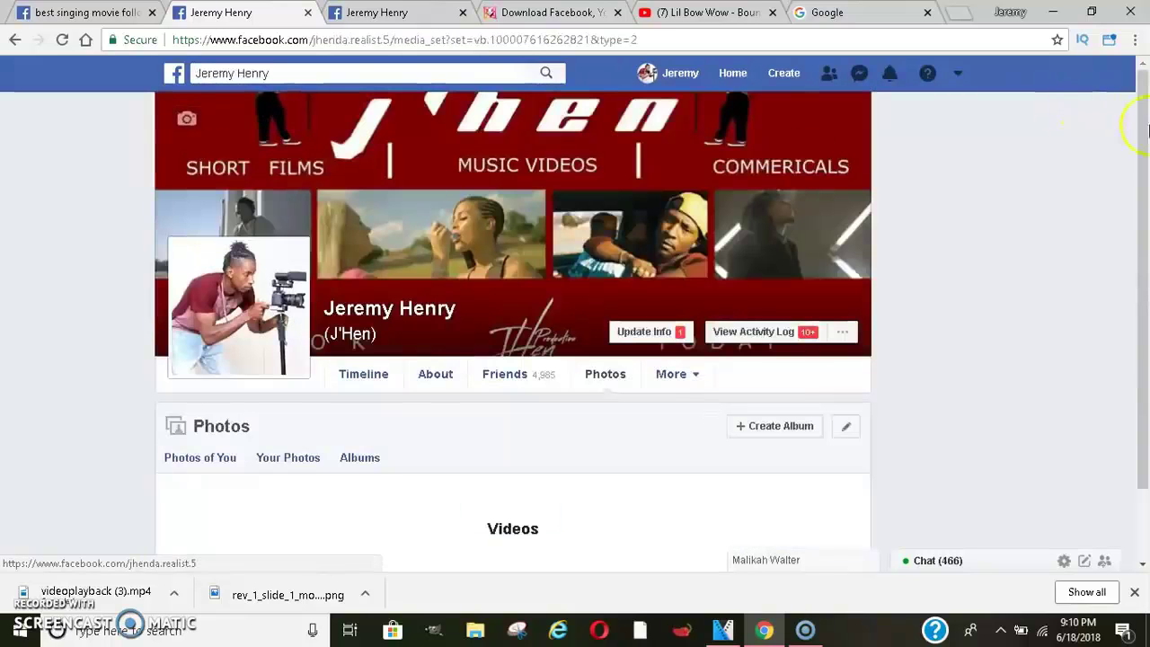
left_click_drag(1145, 117, 1145, 144)
Search Facebook for "how females used to dance in 2004 follow" plus the profile owner's first name, and open the original video from a friend's shared post
left_click(289, 71)
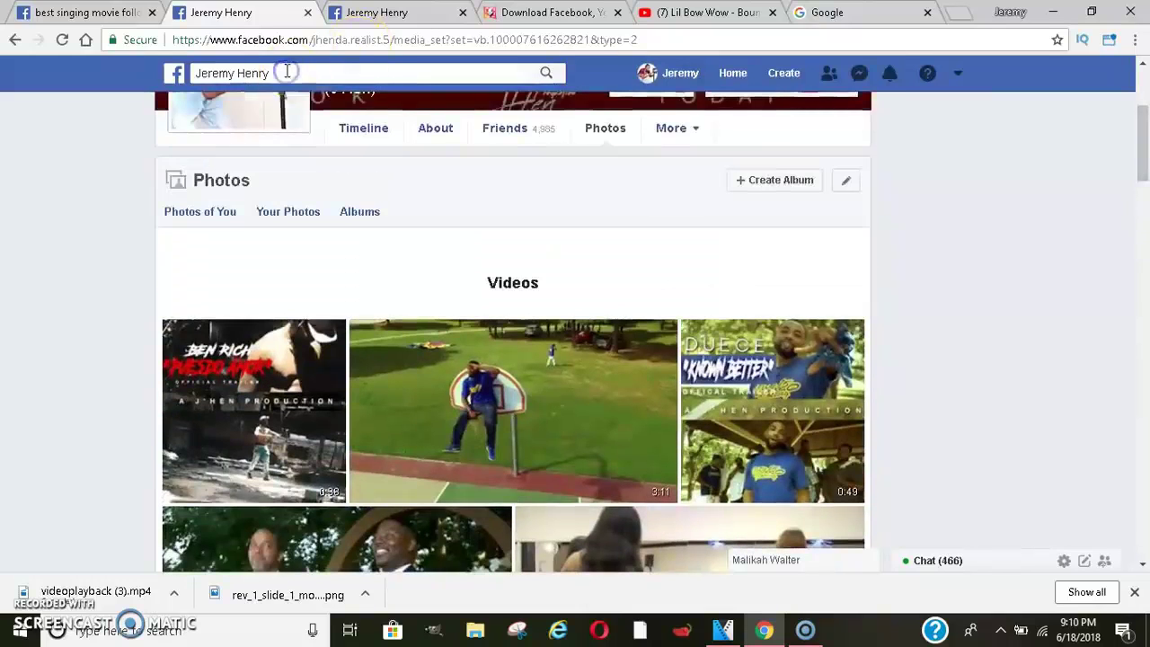
key("BackSpace")
type("how f")
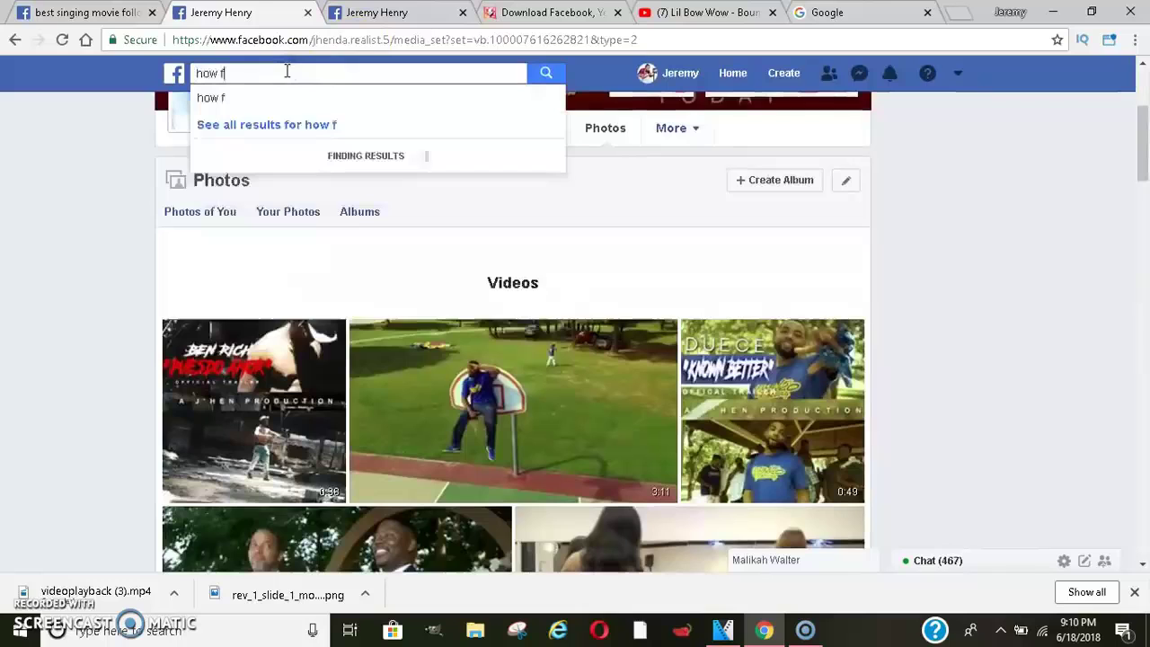
type("emales used to dance in 2")
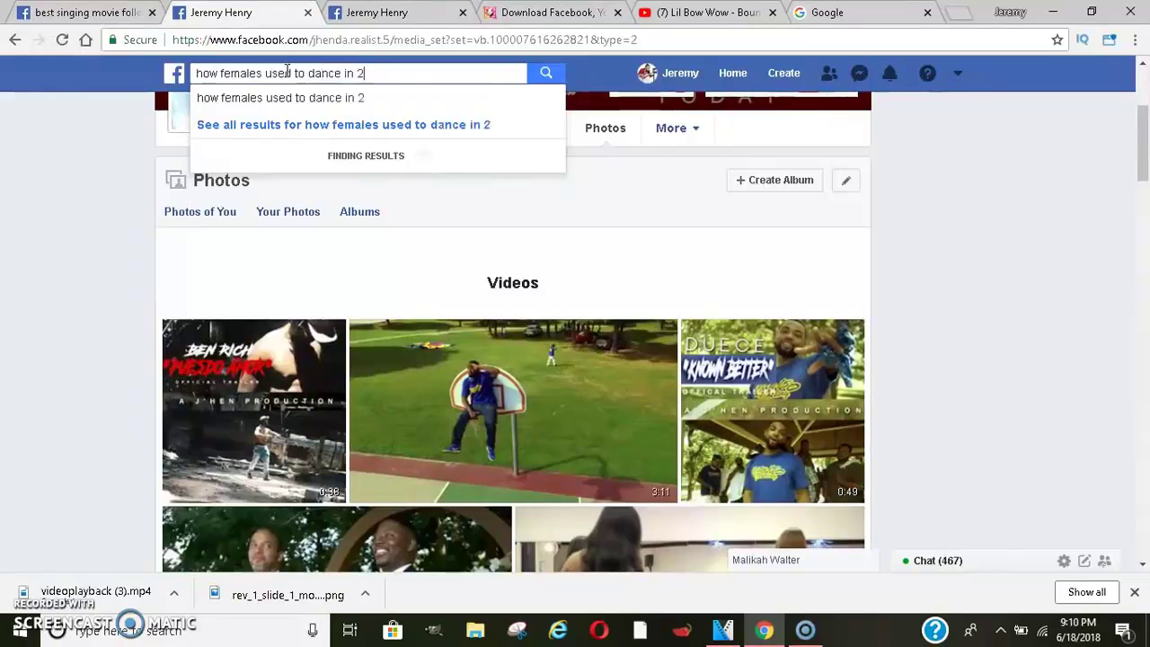
type("004 foll")
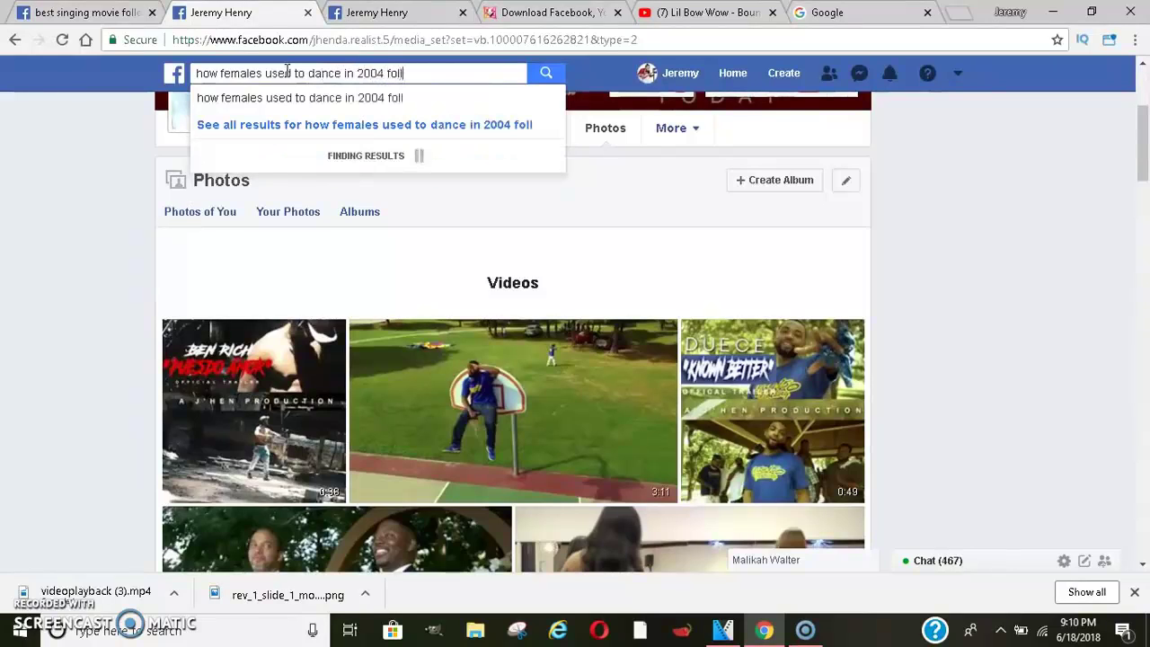
type("ow jeremy")
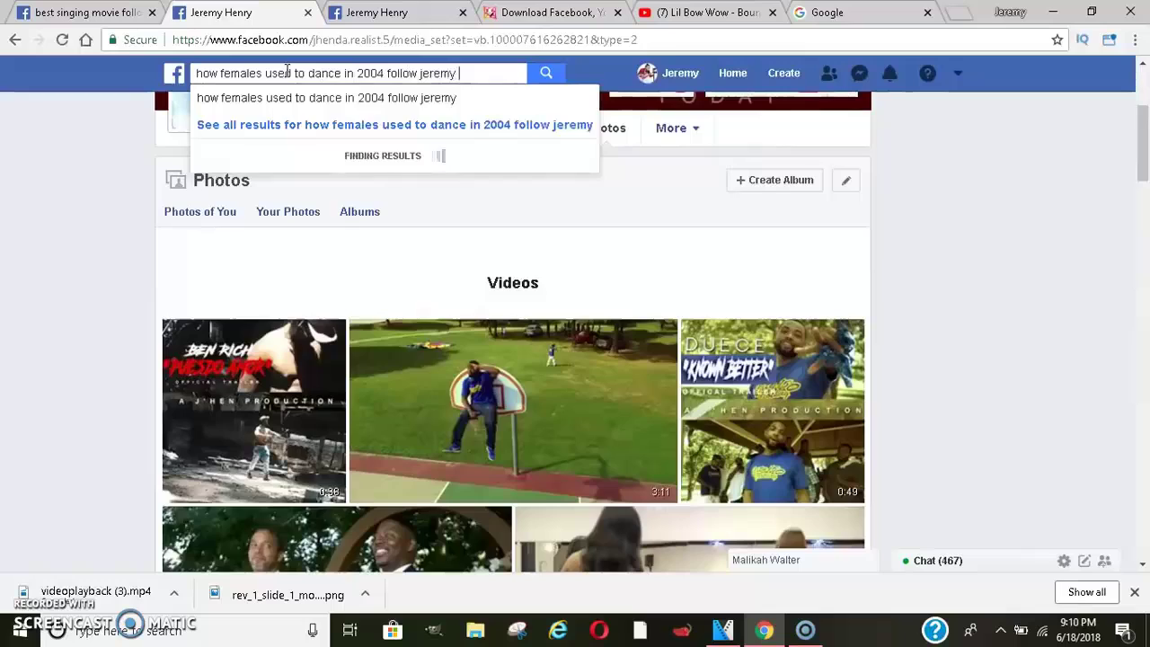
key("Return")
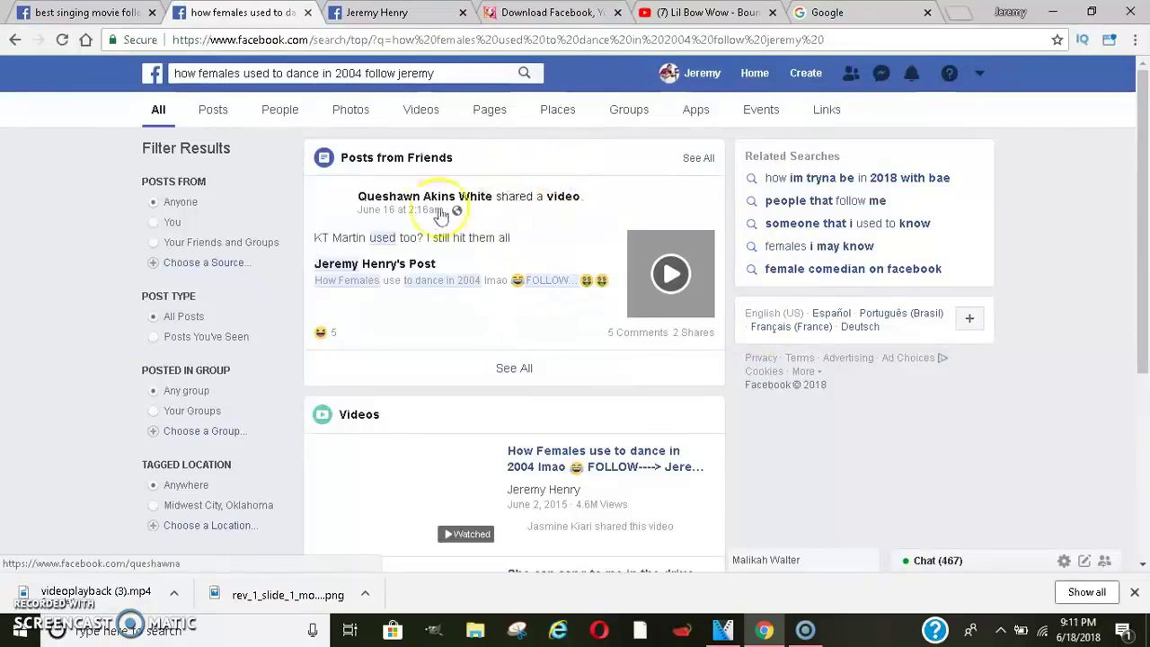
left_click(409, 213)
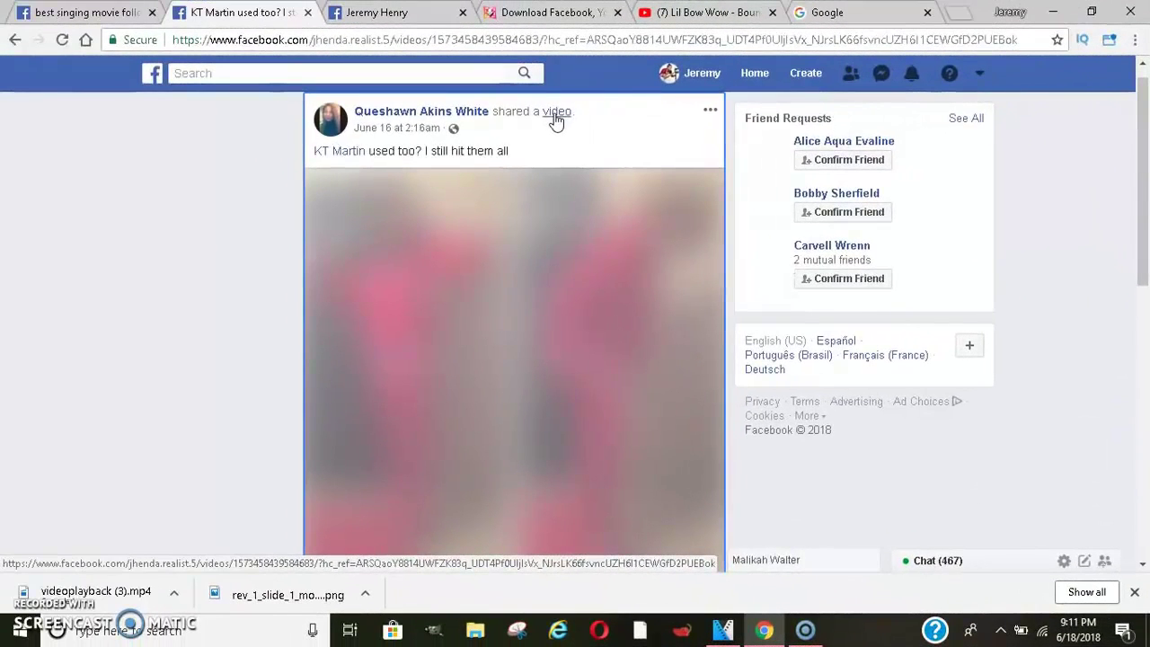
left_click(556, 112)
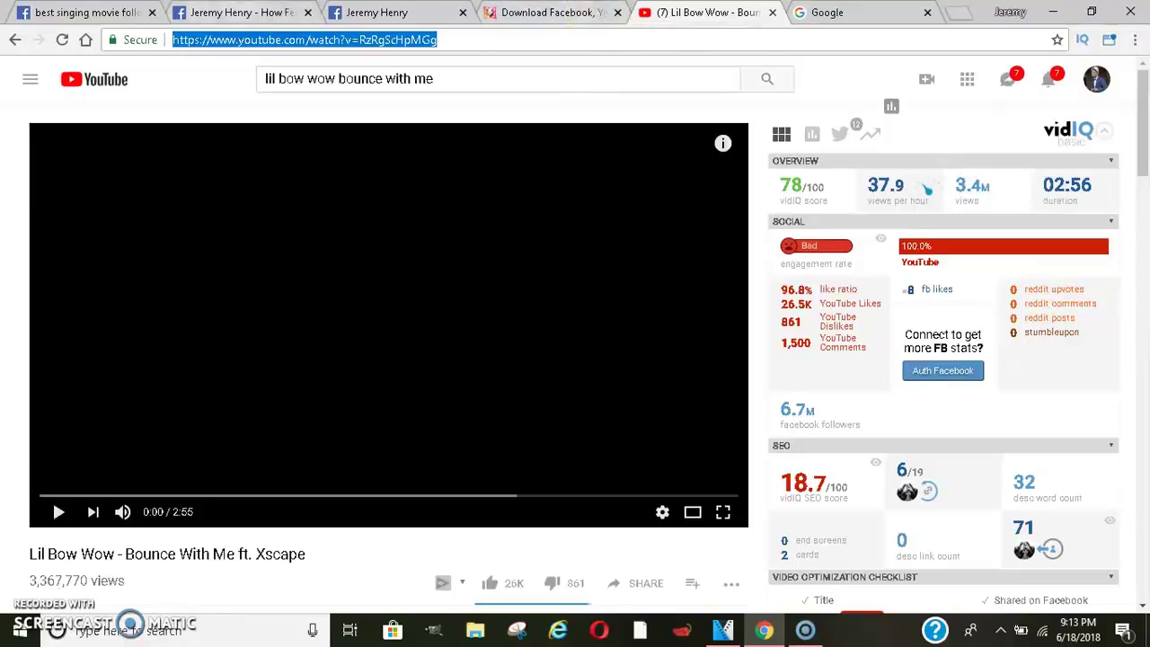
Return to the "best singing movie" search, close the open video post and list all matching videos
left_click(85, 13)
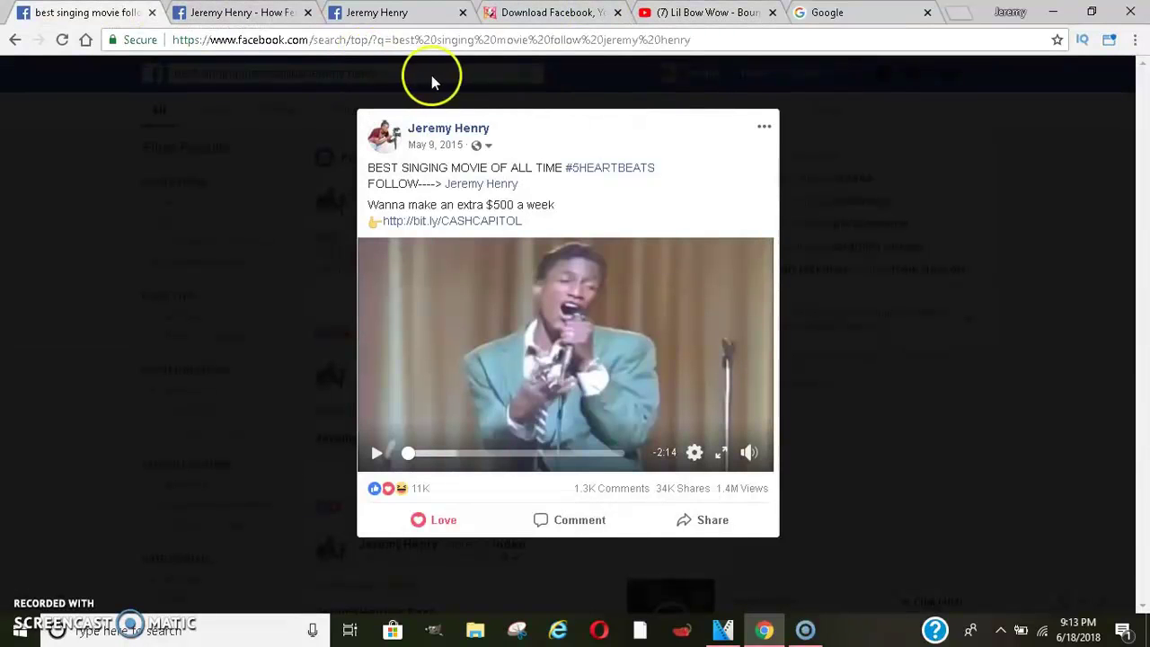
left_click(434, 75)
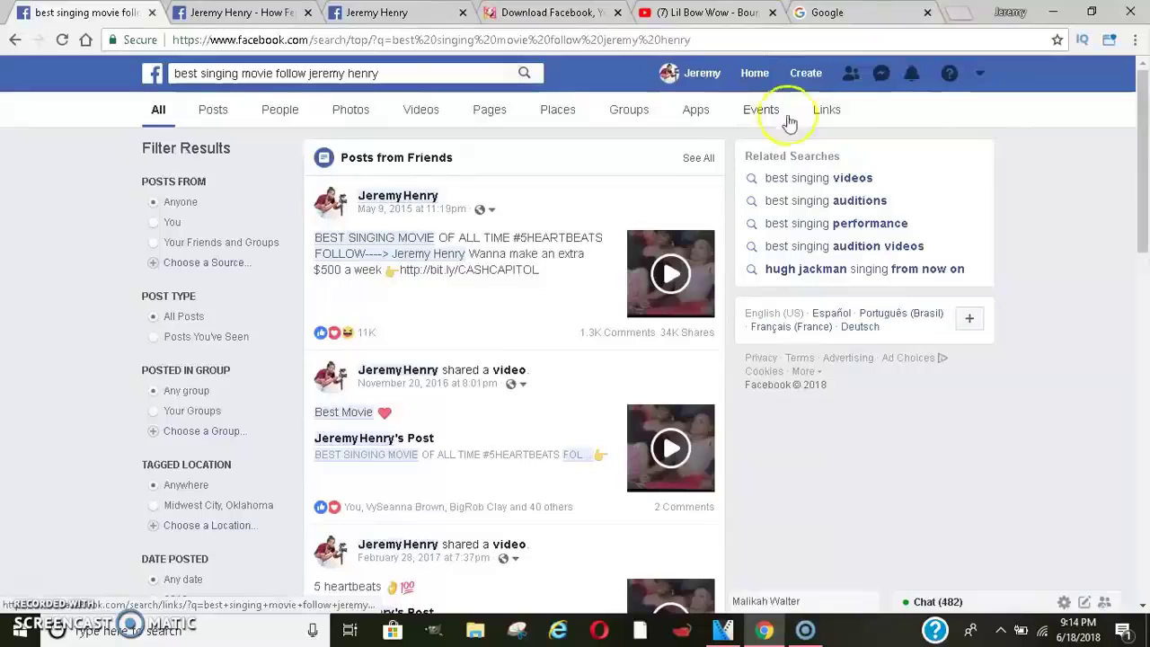
left_click_drag(1132, 205, 1133, 462)
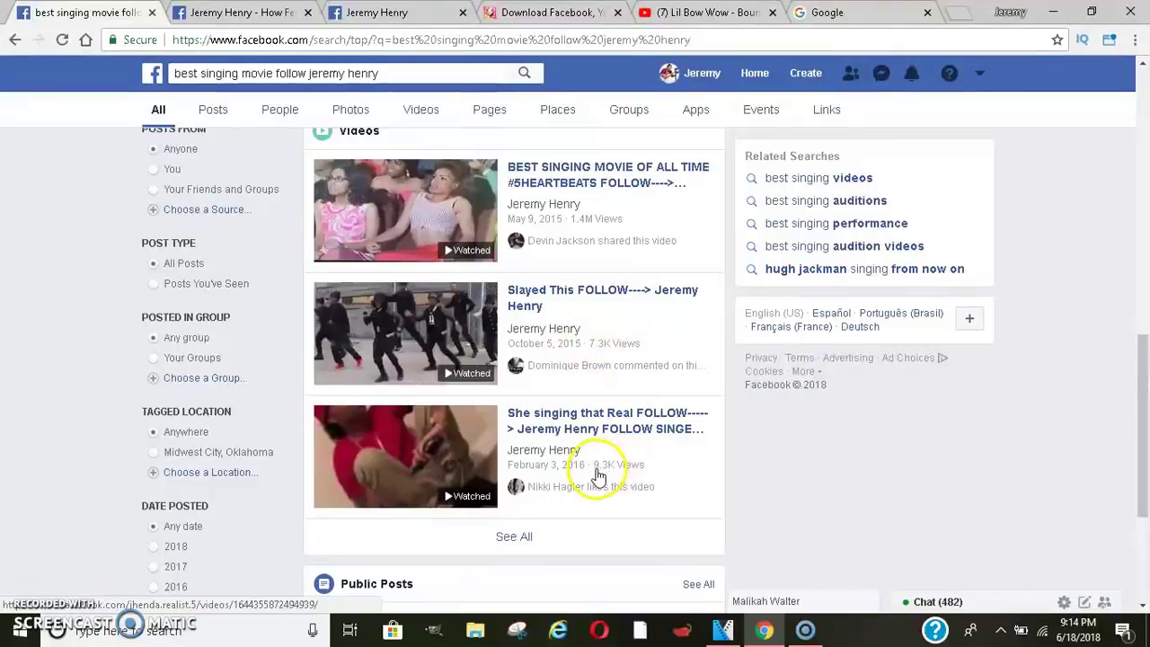
left_click(507, 539)
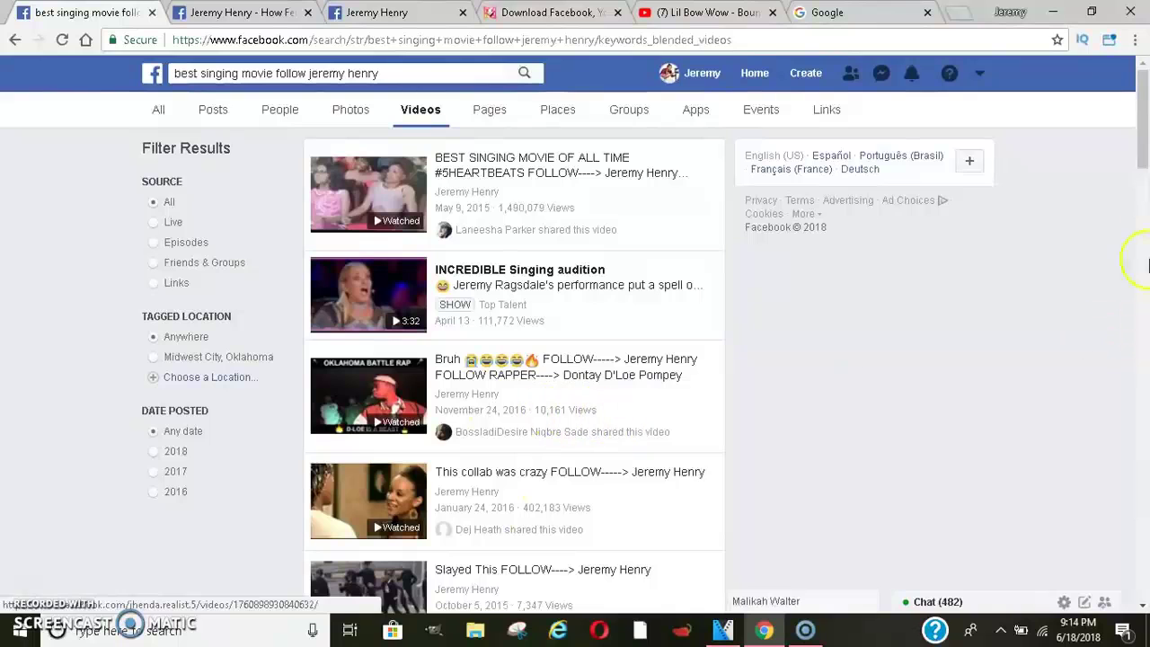
Examine the captions and view counts of the earlier music and dance video posts in the video results
left_click(1147, 189)
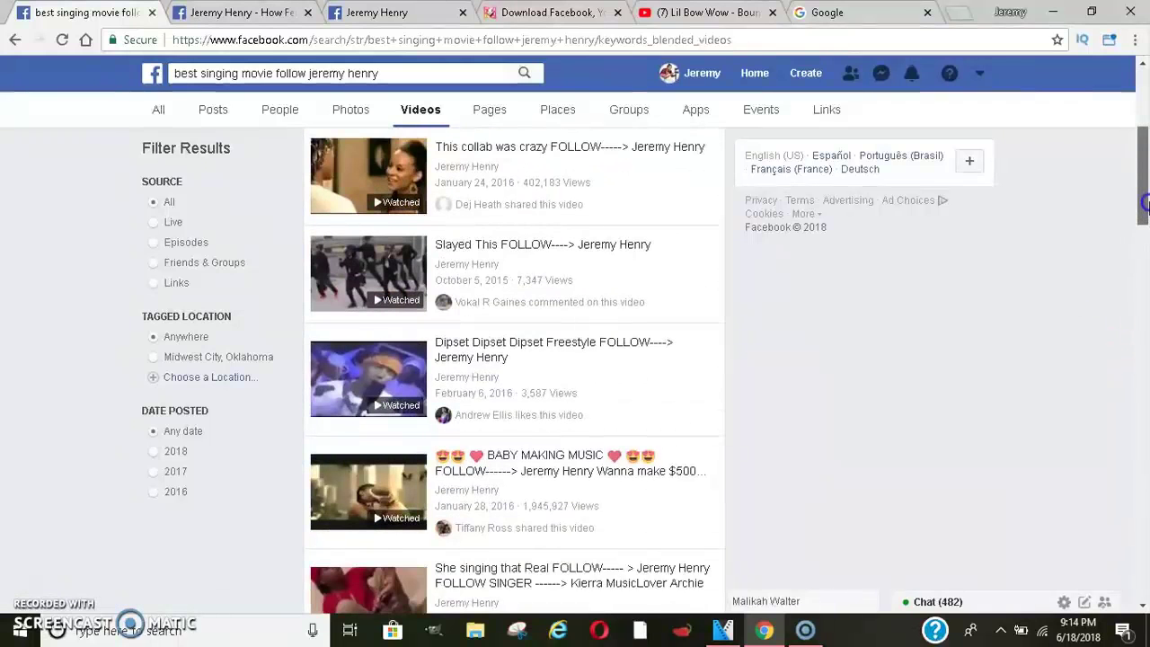
scroll(1146, 213, "down", 1)
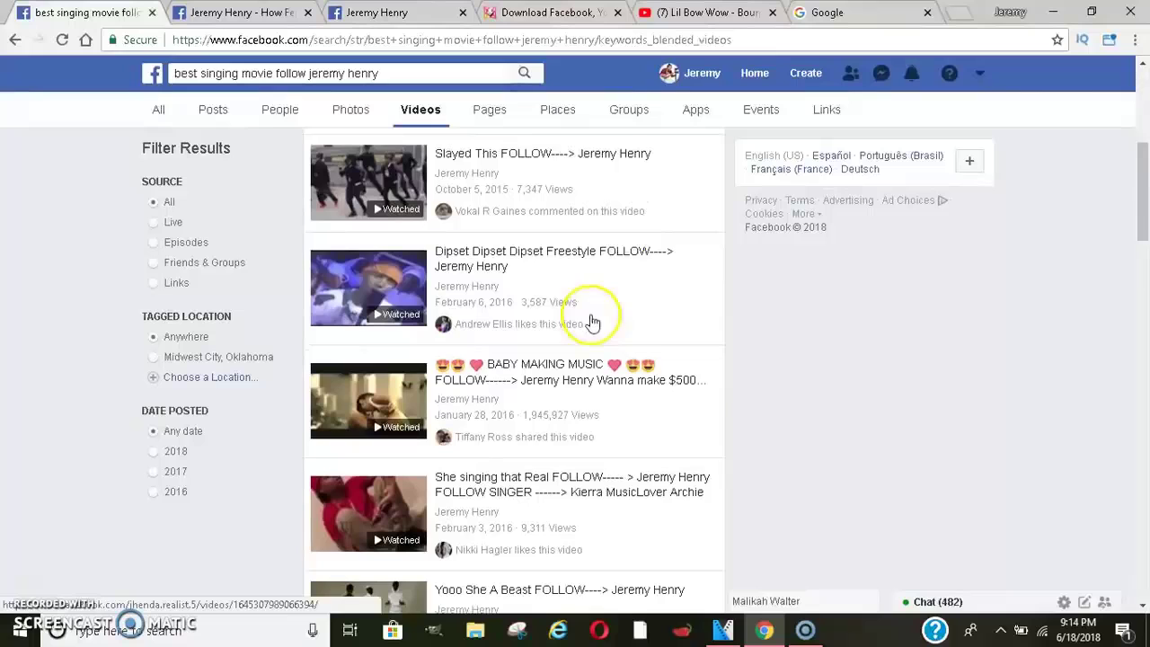
scroll(898, 315, "down", 4)
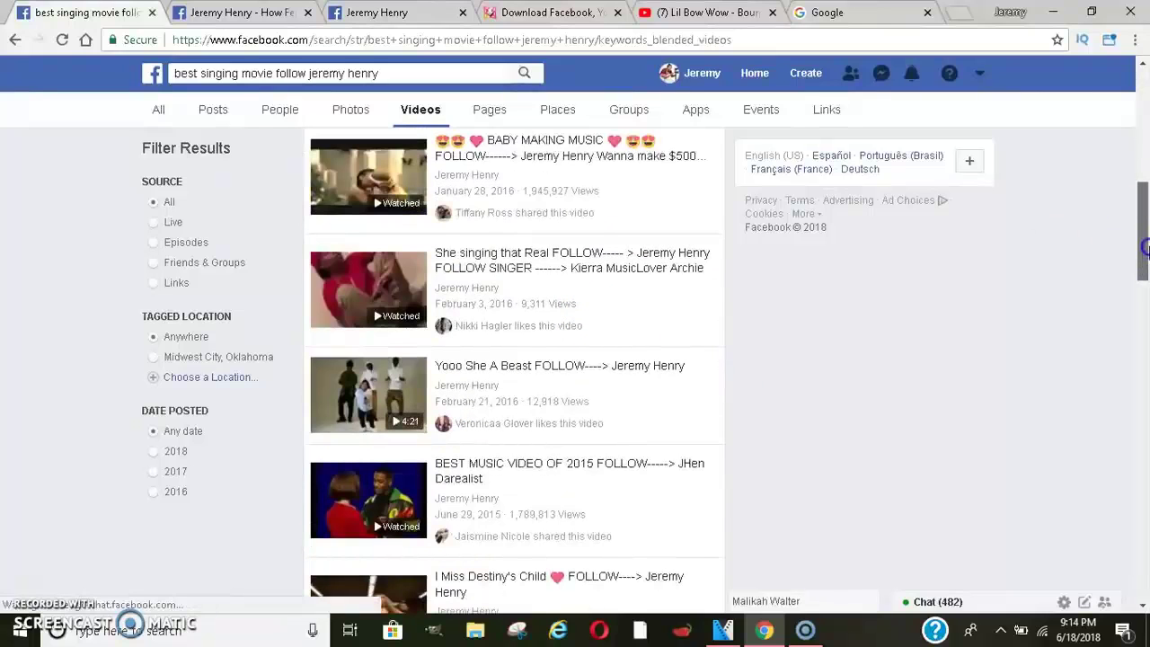
scroll(1147, 251, "down", 1)
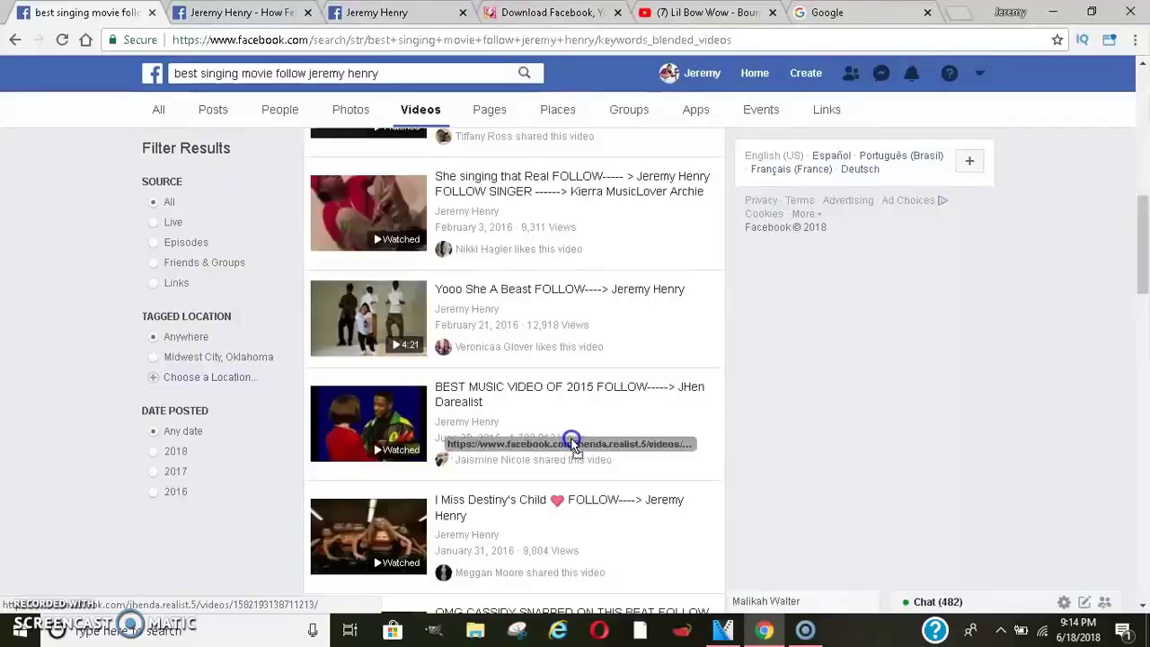
left_click_drag(1143, 289, 1145, 332)
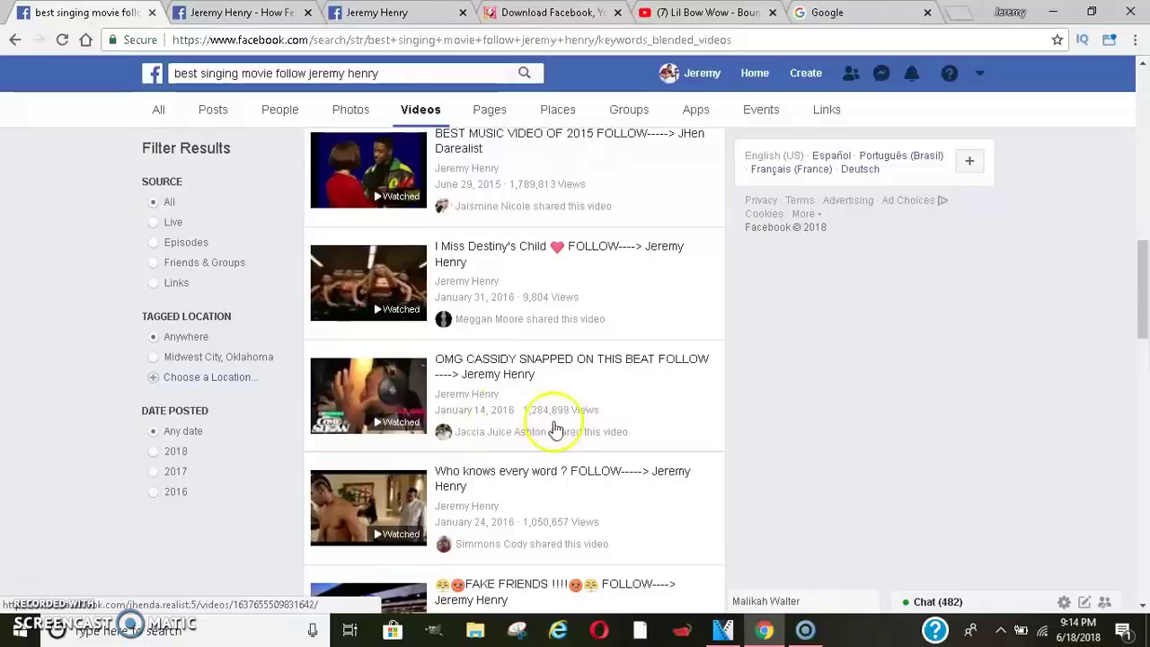
mouse_move(1144, 328)
left_mouse_down()
mouse_move(1144, 286)
mouse_move(1144, 340)
left_mouse_up()
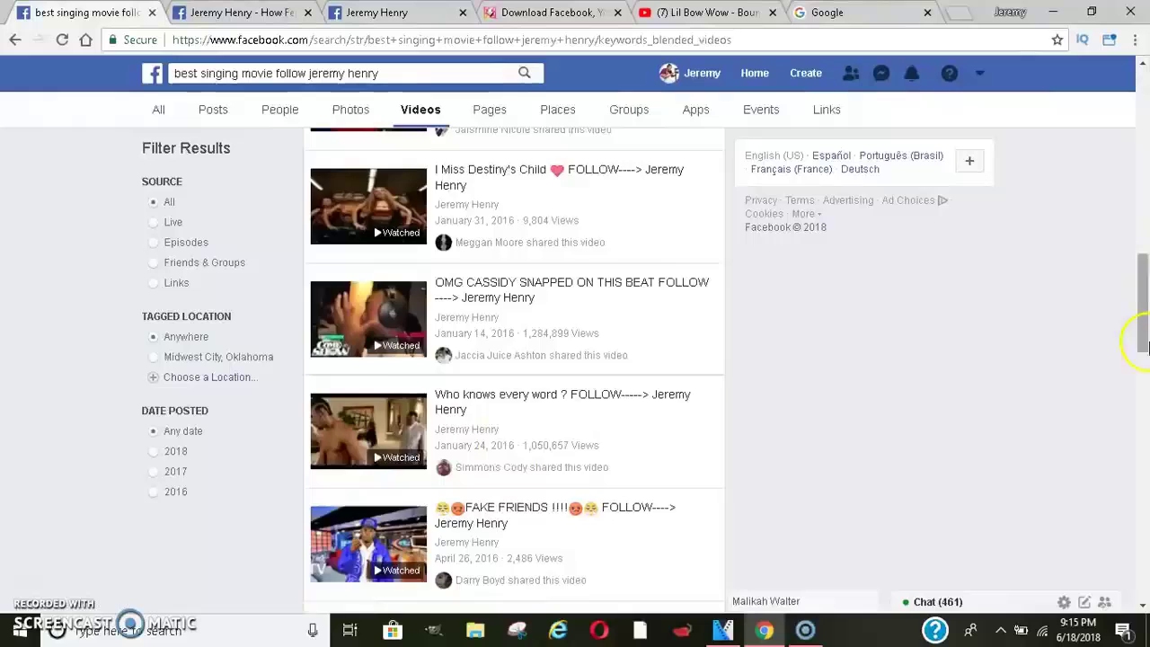
left_click_drag(1140, 329, 1145, 130)
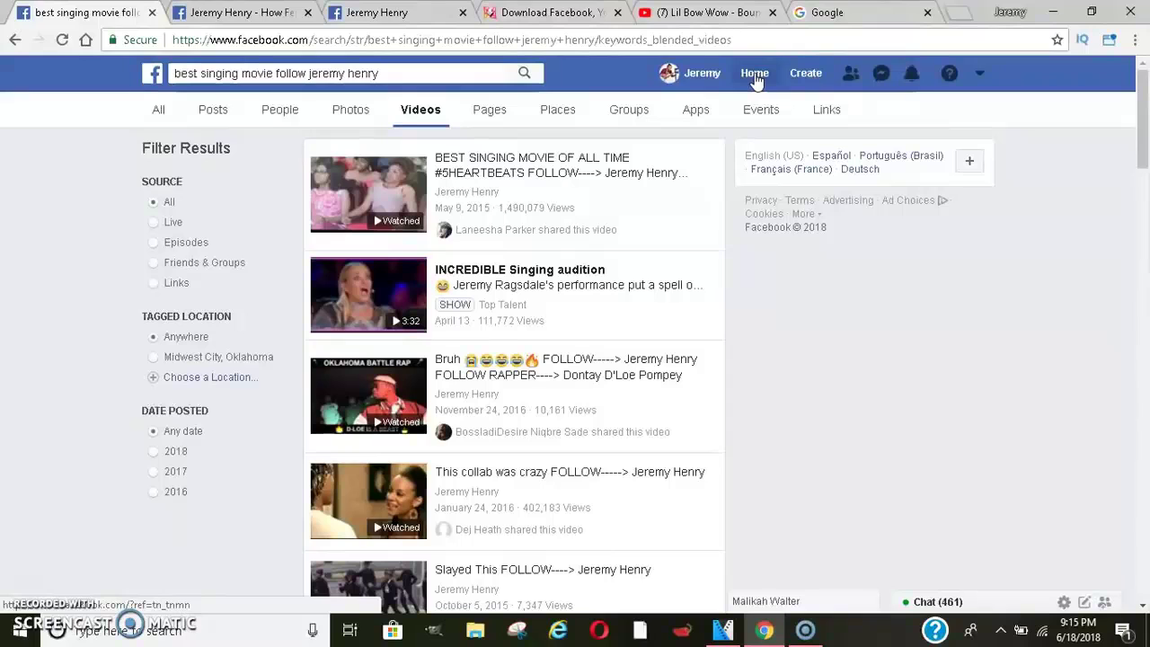
left_click(795, 85)
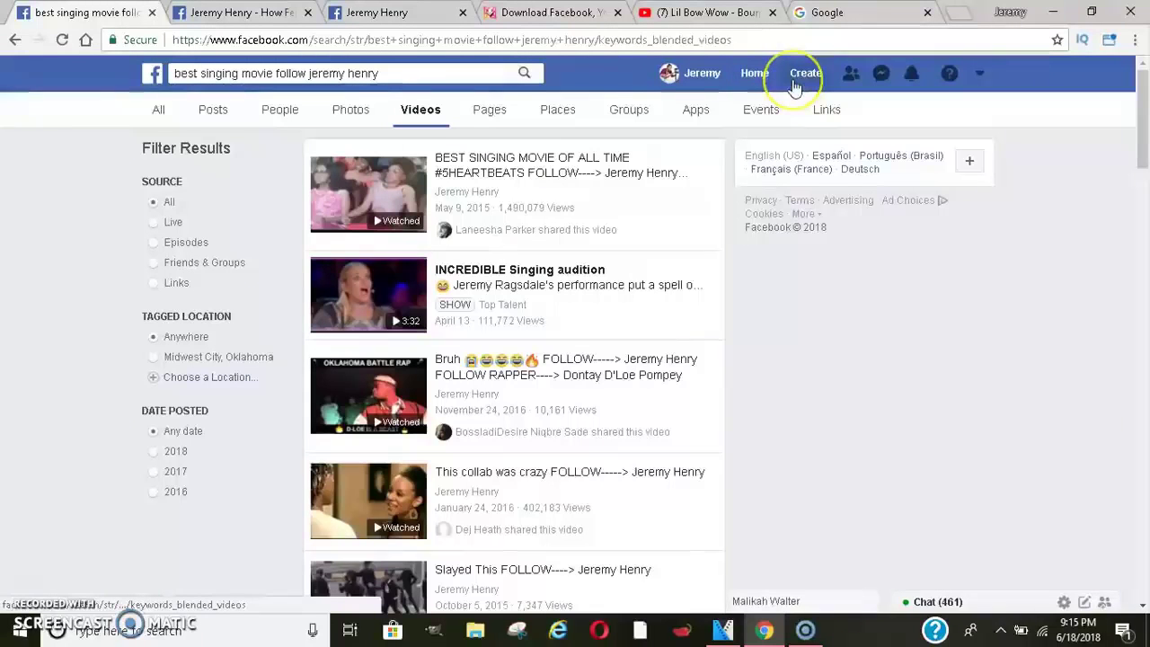